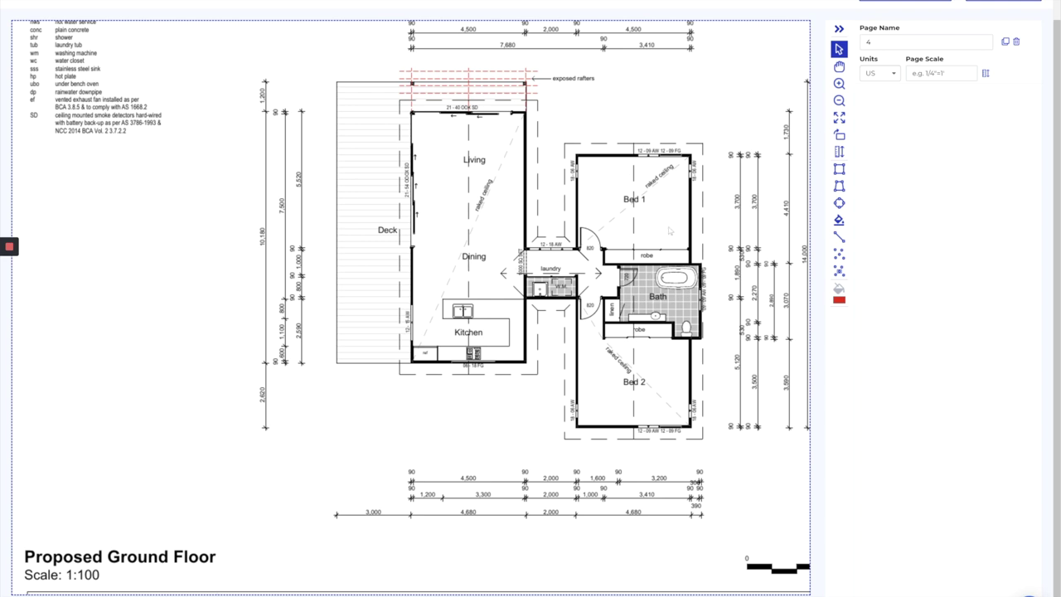
Step: Rename the page as Drywall Takeoff
{"action": "left_click", "coordinate": [908, 39]}
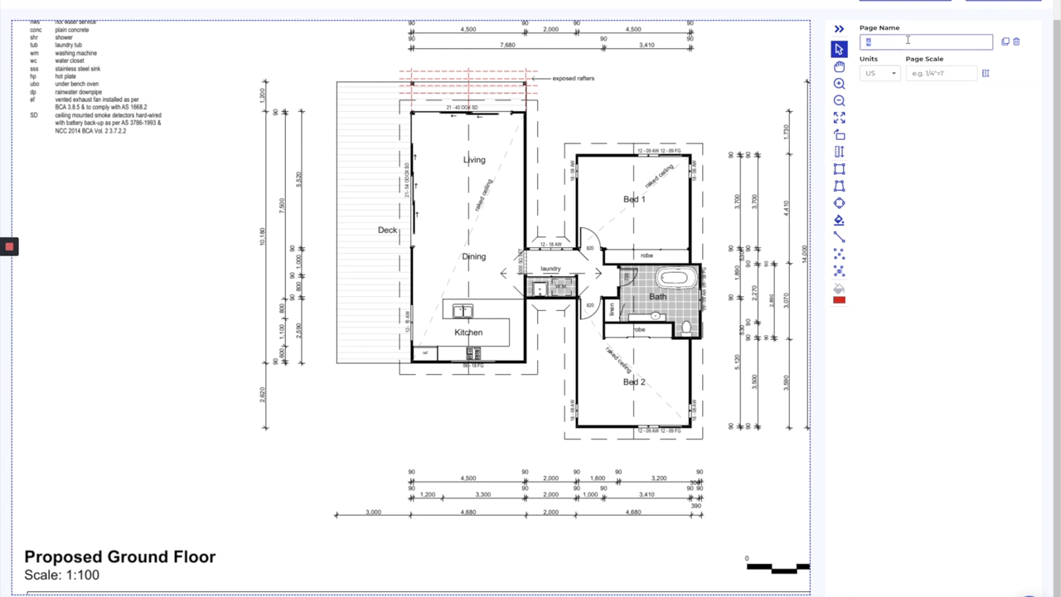
{"action": "key", "text": "BackSpace"}
{"action": "type", "text": "C"}
{"action": "type", "text": "rywall Takeoff"}
Step: Set the page units to Metric and the page scale to 1:100
{"action": "left_click", "coordinate": [884, 73]}
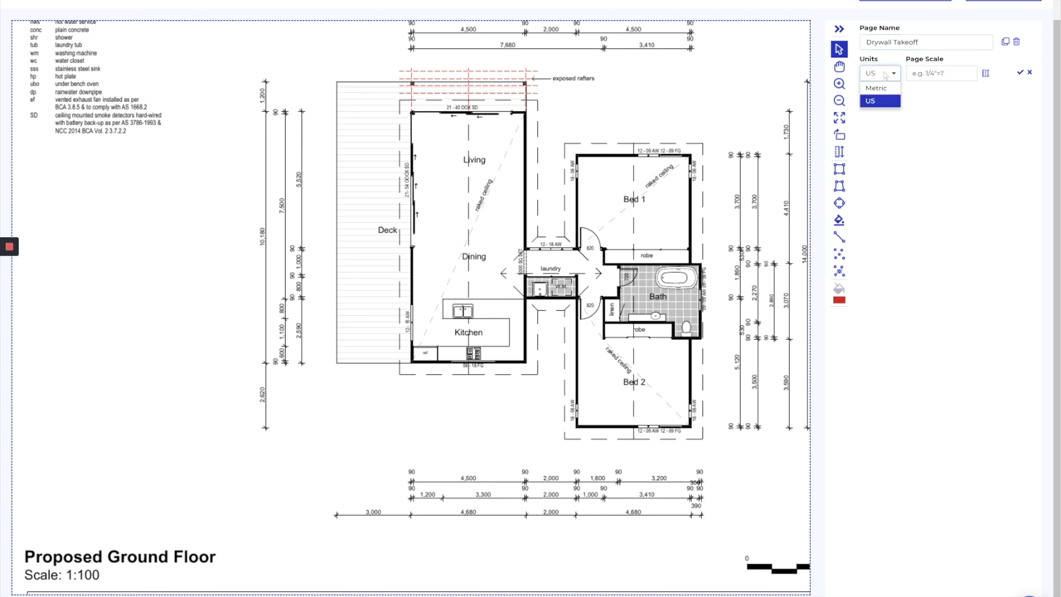
{"action": "left_click", "coordinate": [880, 88]}
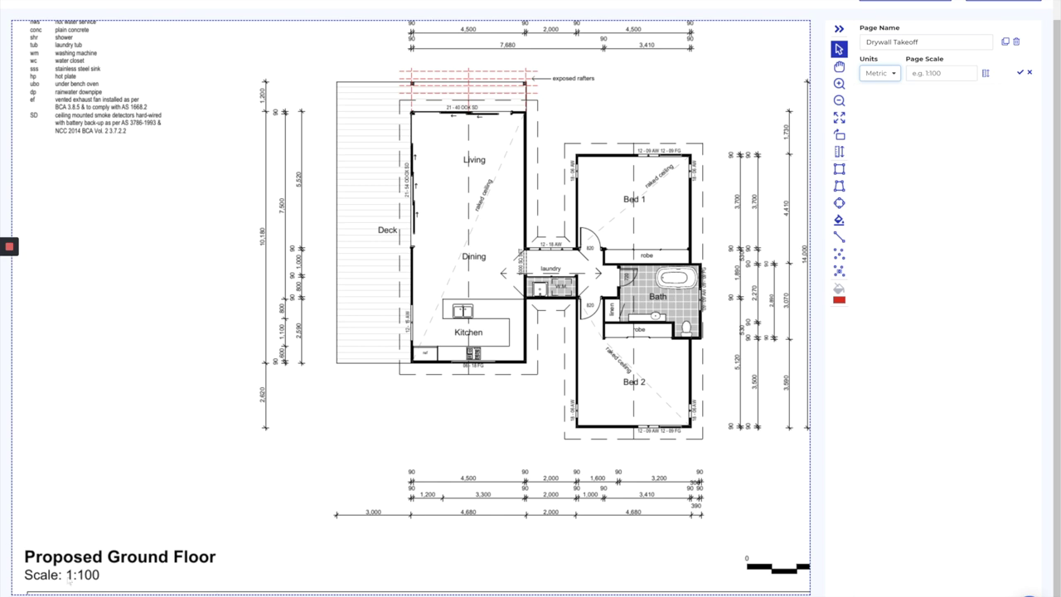
{"action": "left_click", "coordinate": [876, 73]}
{"action": "left_click", "coordinate": [879, 86]}
{"action": "left_click", "coordinate": [921, 74]}
{"action": "left_click", "coordinate": [928, 93]}
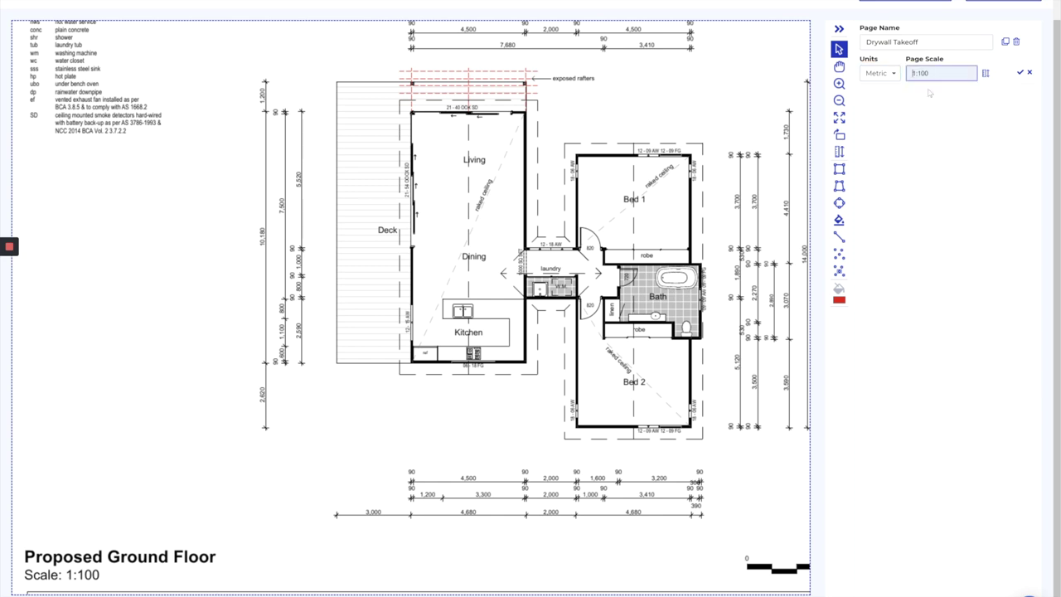
{"action": "left_click", "coordinate": [1020, 74]}
Step: Draw a rectangular measurement of about 1.3 m² over the tiled laundry area and name it Laundry Wall
{"action": "left_click", "coordinate": [838, 168]}
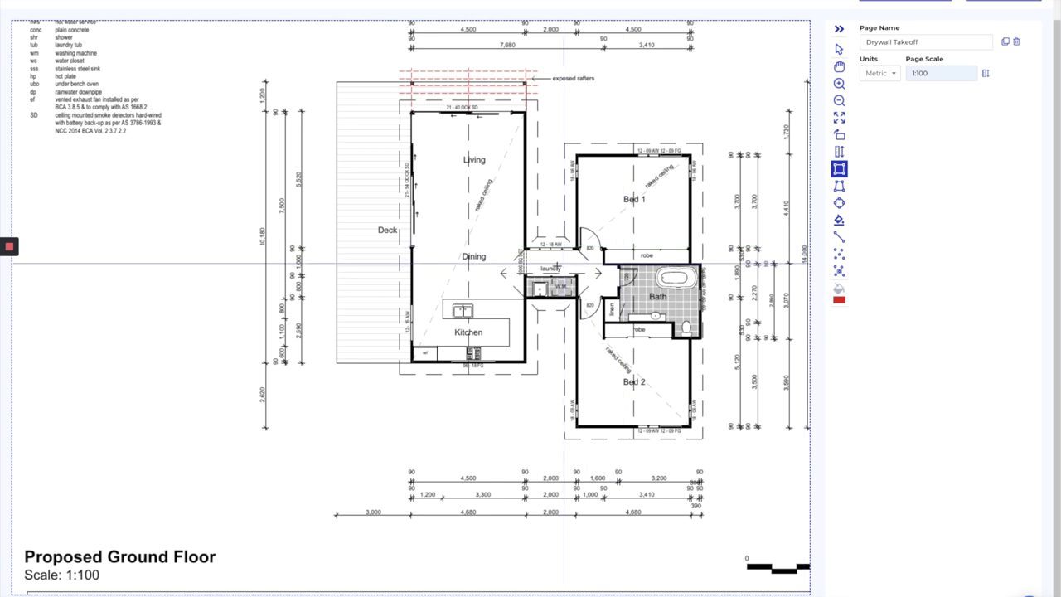
{"action": "scroll", "coordinate": [538, 296], "scroll_direction": "up", "scroll_amount": 1}
{"action": "scroll", "coordinate": [540, 297], "scroll_direction": "up", "scroll_amount": 6}
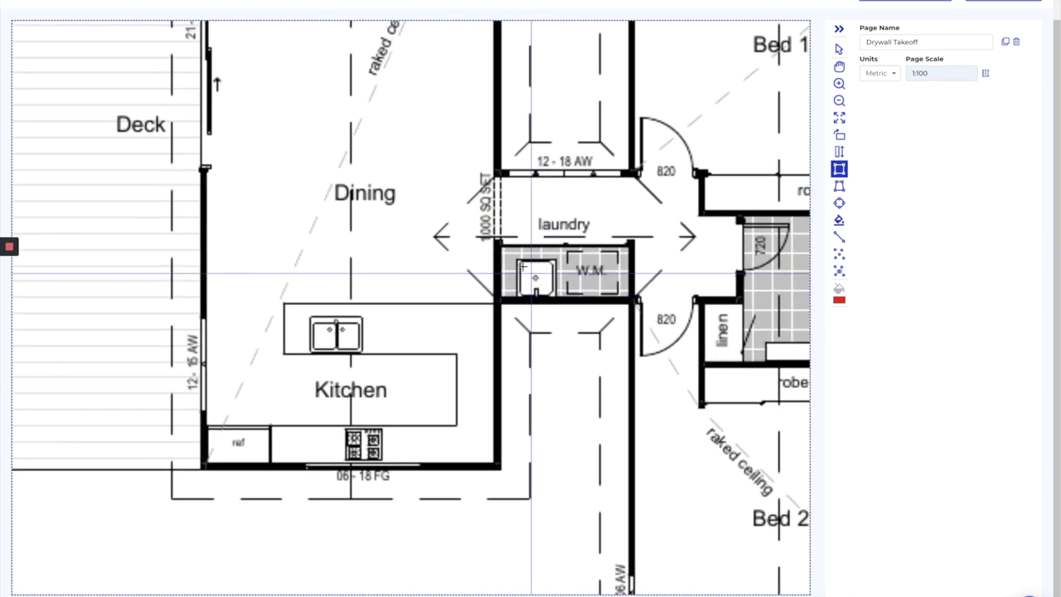
{"action": "left_click_drag", "start_coordinate": [502, 247], "coordinate": [630, 295]}
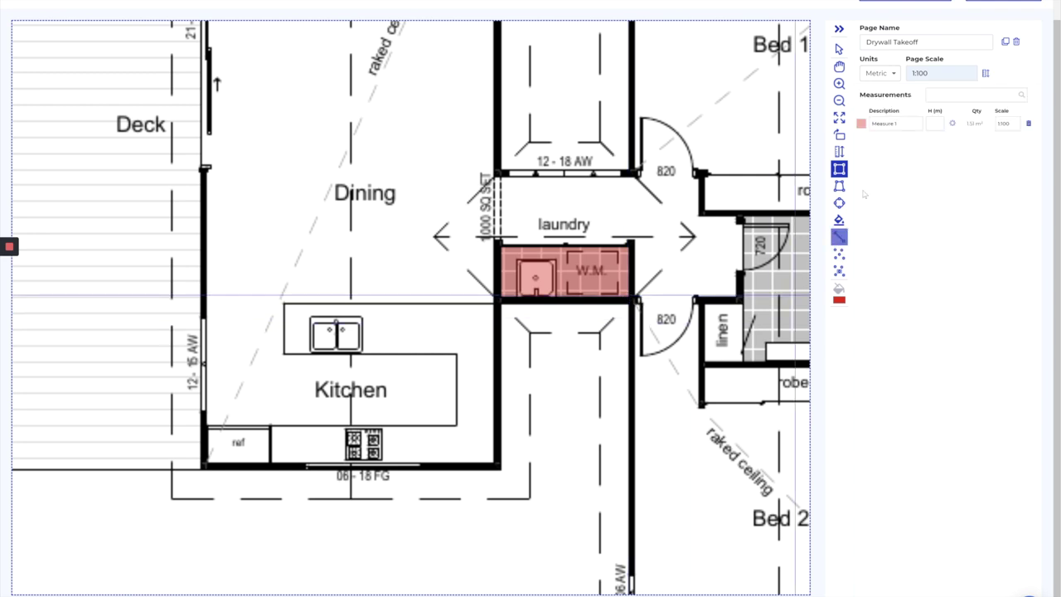
{"action": "triple_click", "coordinate": [909, 122]}
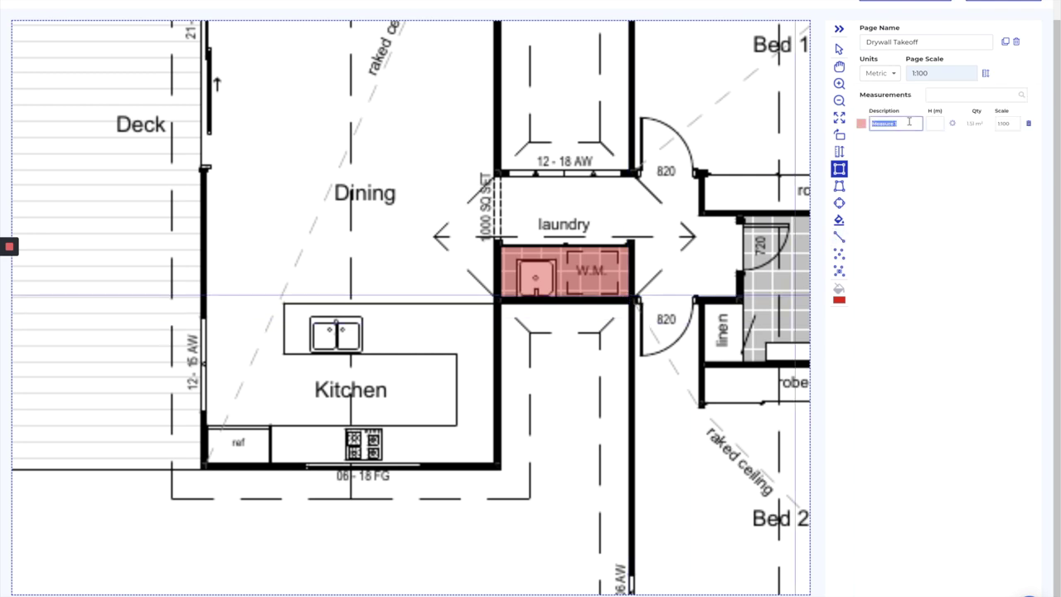
{"action": "type", "text": "Laundry Wall"}
{"action": "key", "text": "Return"}
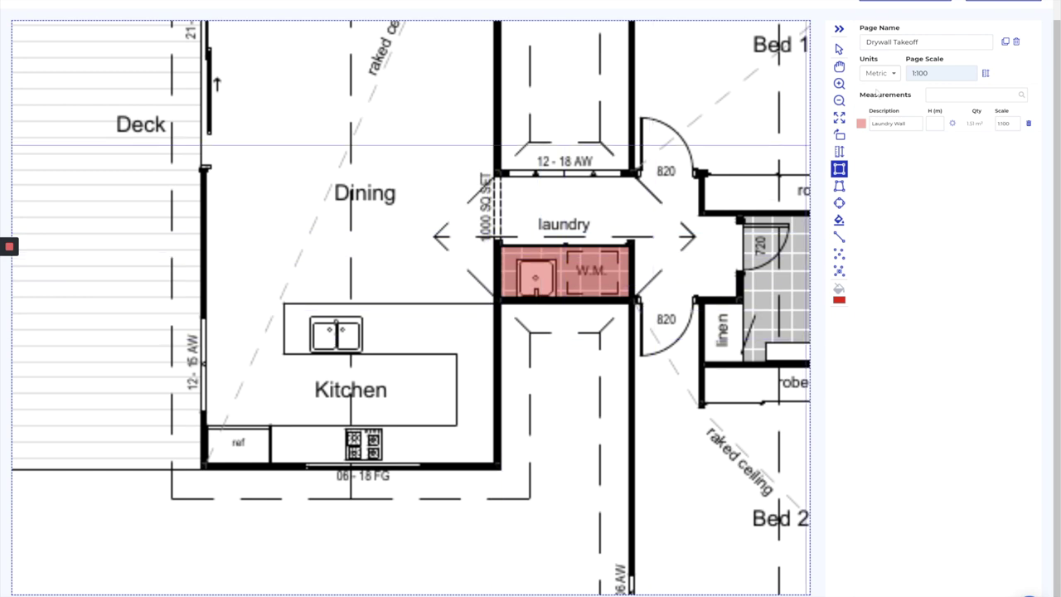
Step: Change the Laundry Wall measurement from area to perimeter and set its height to 2.44 m
{"action": "left_click", "coordinate": [953, 123]}
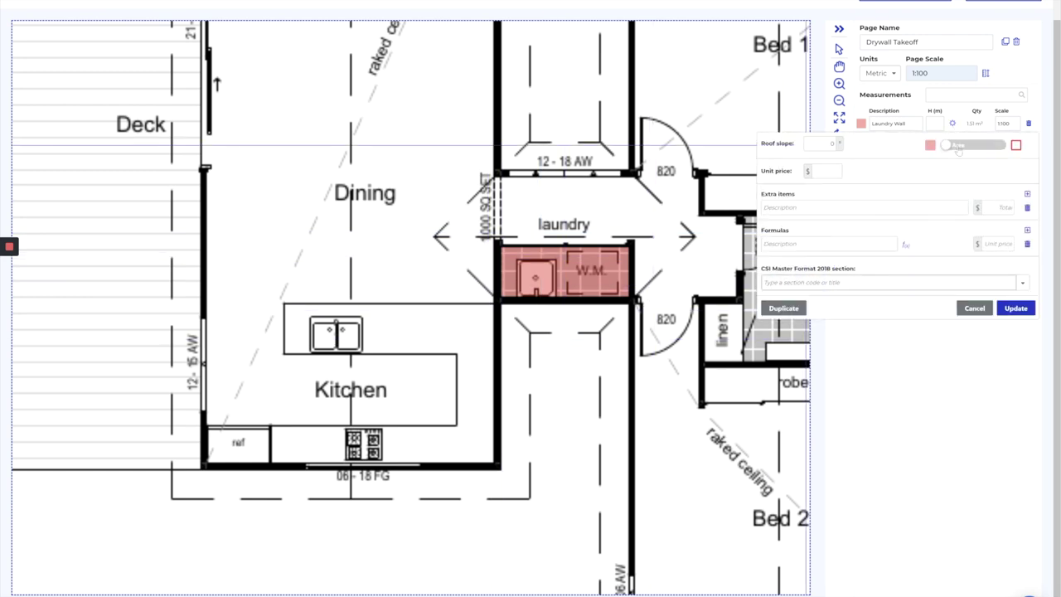
{"action": "left_click", "coordinate": [965, 146]}
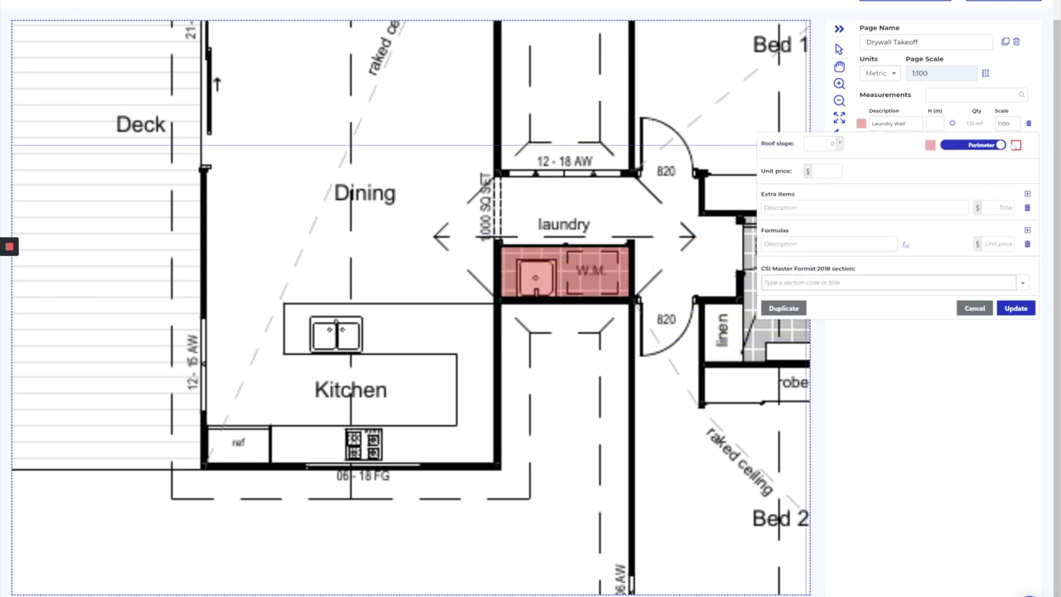
{"action": "left_click", "coordinate": [1016, 307]}
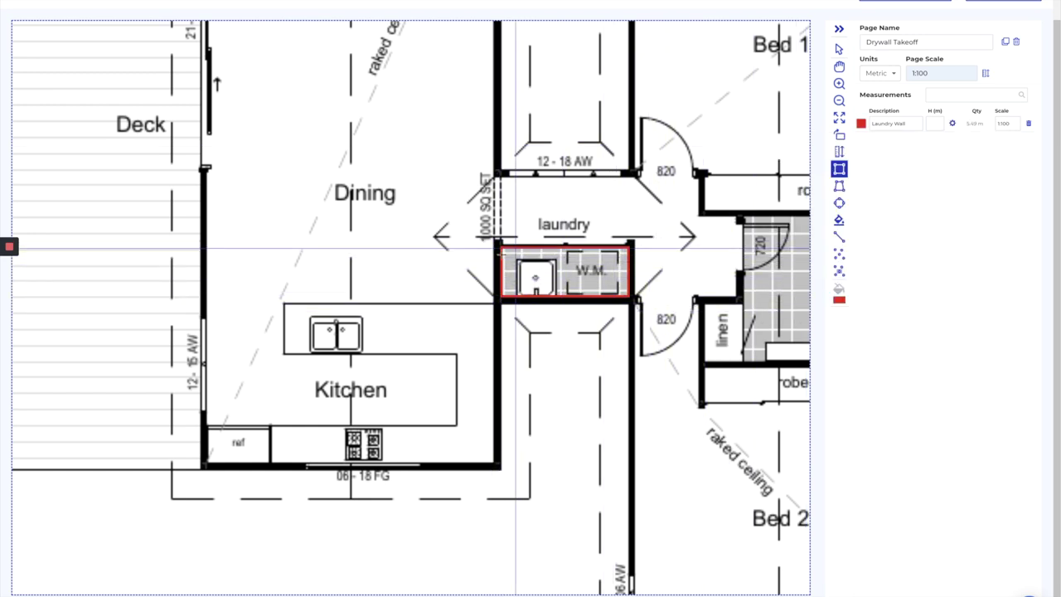
{"action": "left_click", "coordinate": [934, 124]}
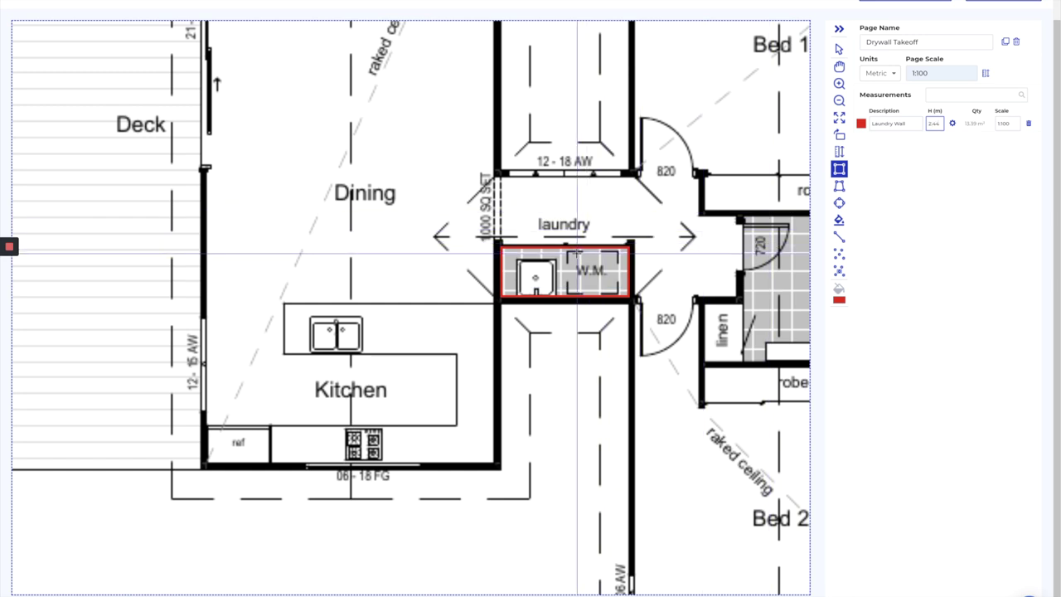
{"action": "key", "text": "Return"}
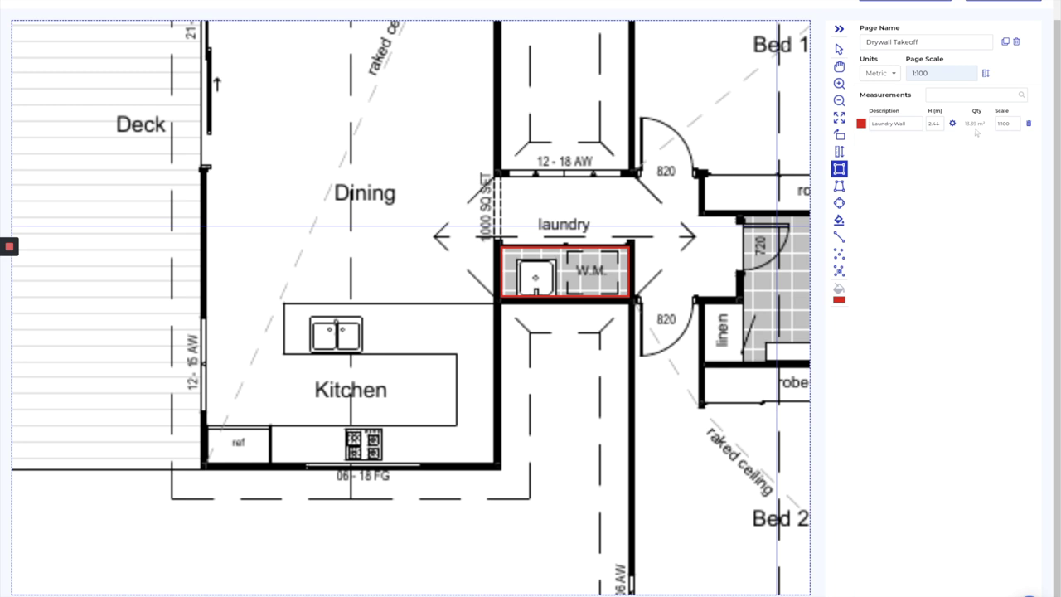
Step: Trace a polygon measurement of about 8.4 m² around the bathroom, including the linen closet
{"action": "scroll", "coordinate": [614, 290], "scroll_direction": "down", "scroll_amount": 3}
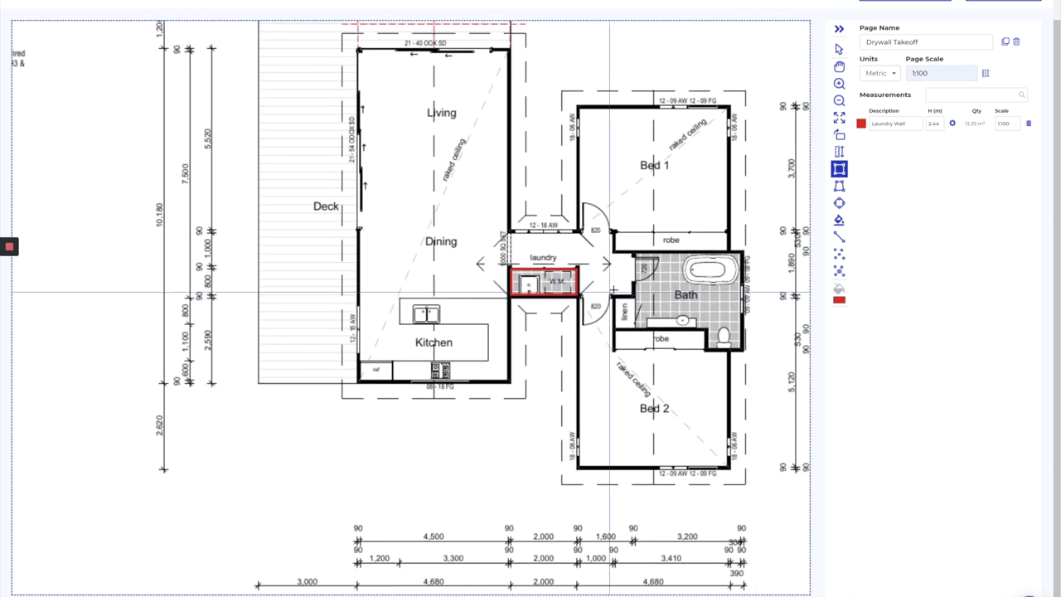
{"action": "left_click", "coordinate": [838, 187]}
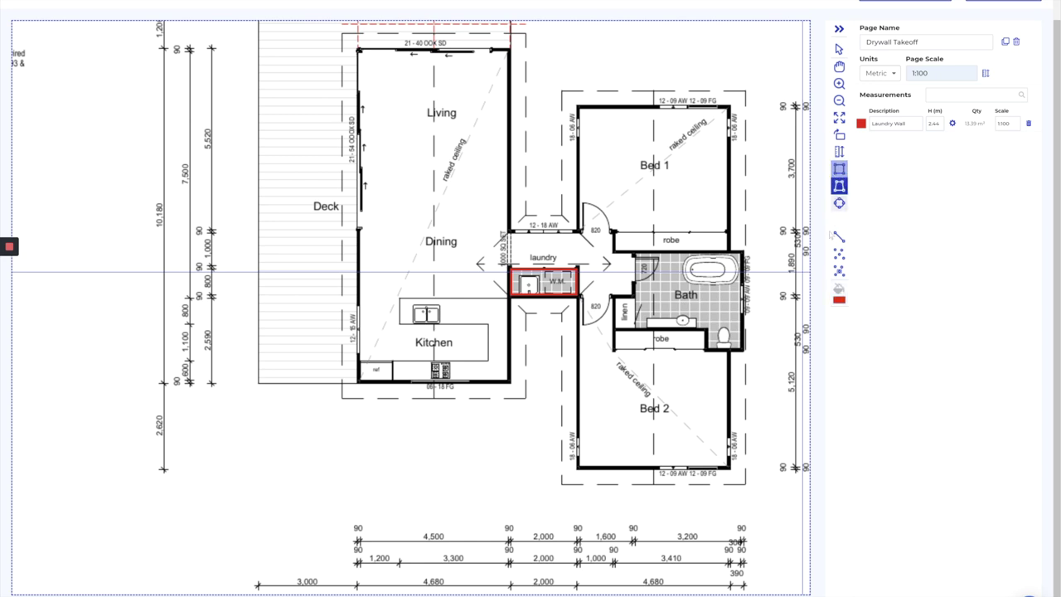
{"action": "scroll", "coordinate": [722, 360], "scroll_direction": "up", "scroll_amount": 3}
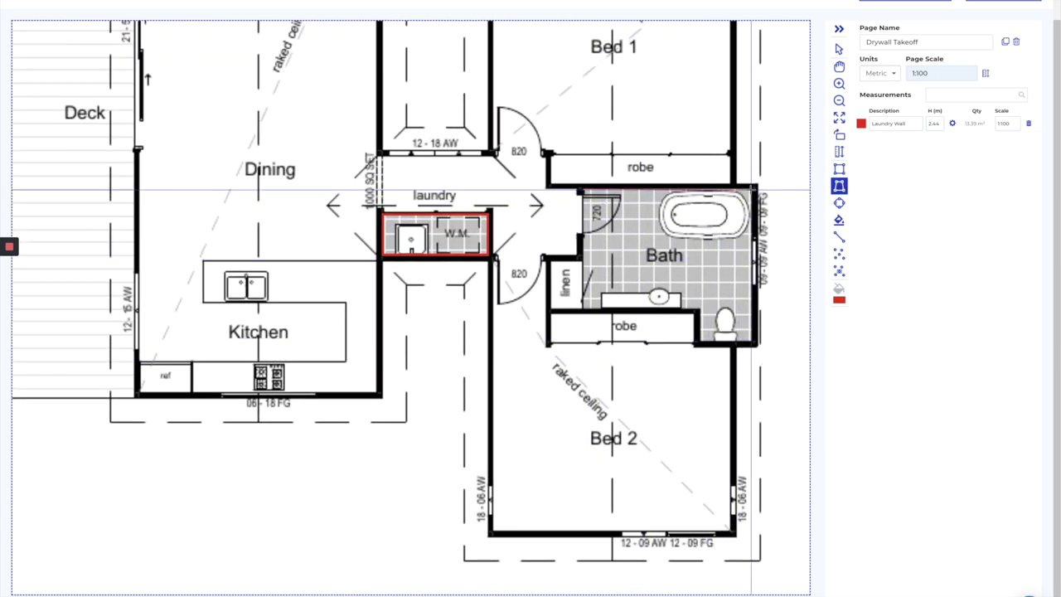
{"action": "left_click", "coordinate": [751, 189]}
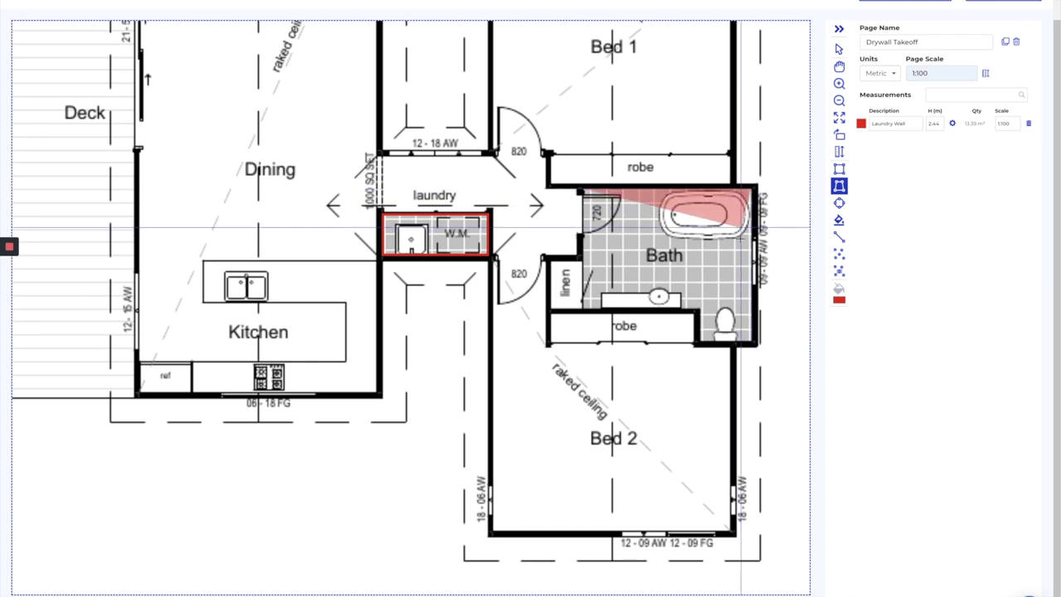
{"action": "left_click", "coordinate": [755, 342]}
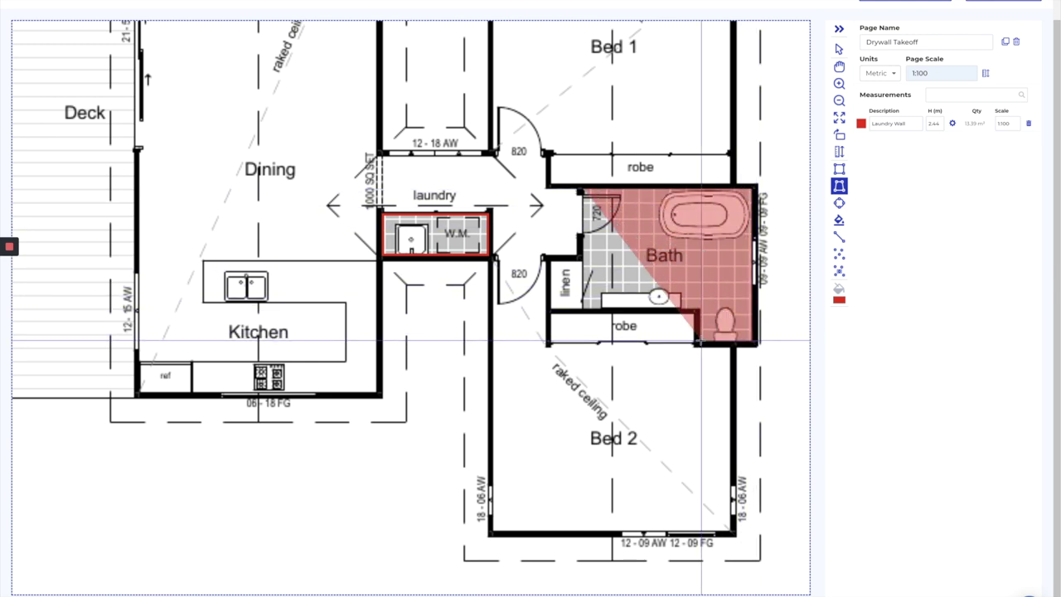
{"action": "left_click", "coordinate": [697, 342]}
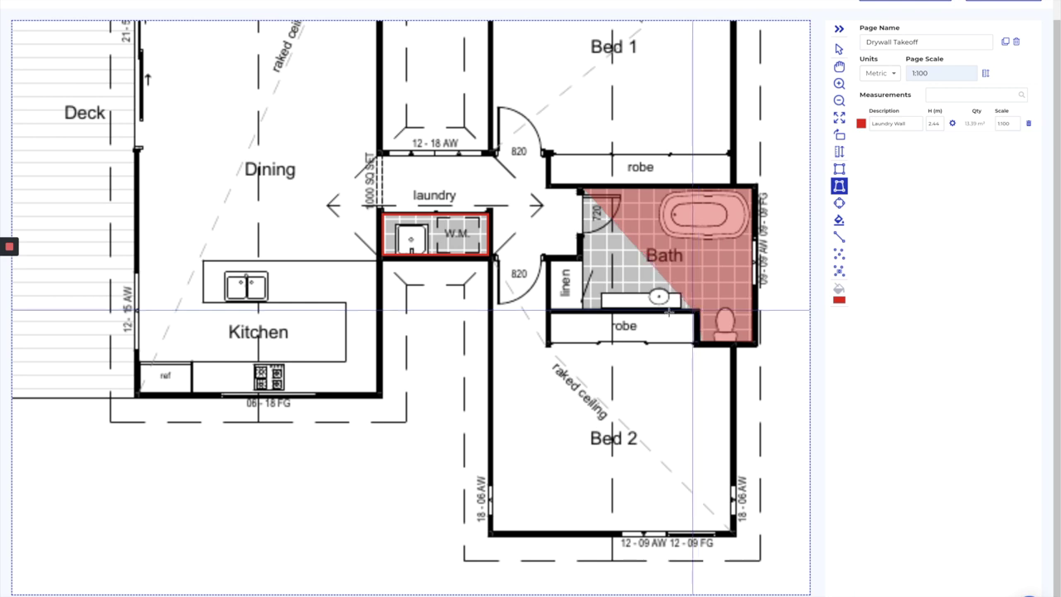
{"action": "left_click", "coordinate": [693, 311]}
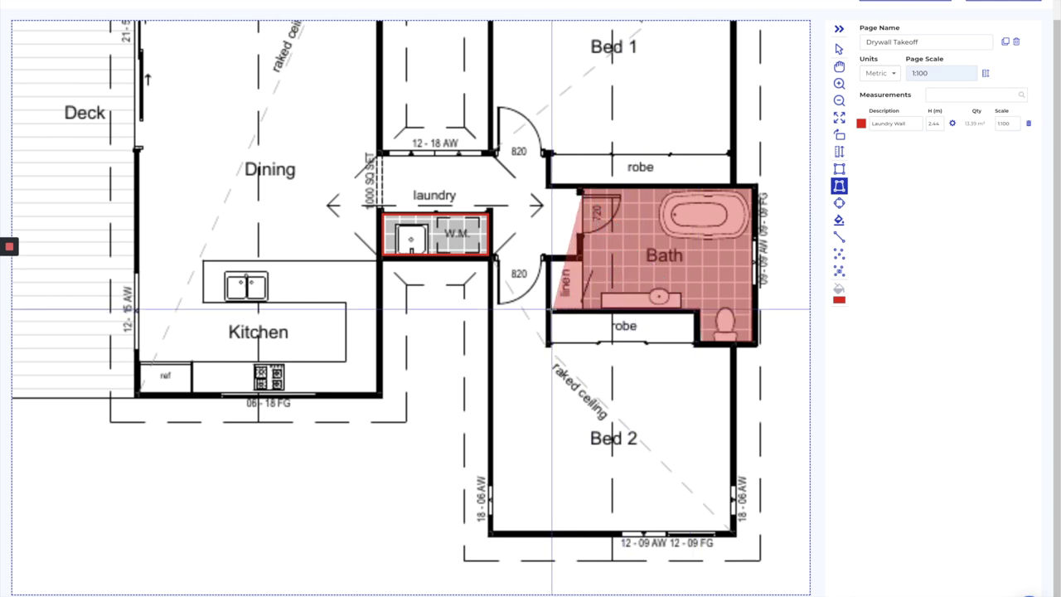
{"action": "left_click", "coordinate": [552, 310]}
{"action": "left_click", "coordinate": [552, 262]}
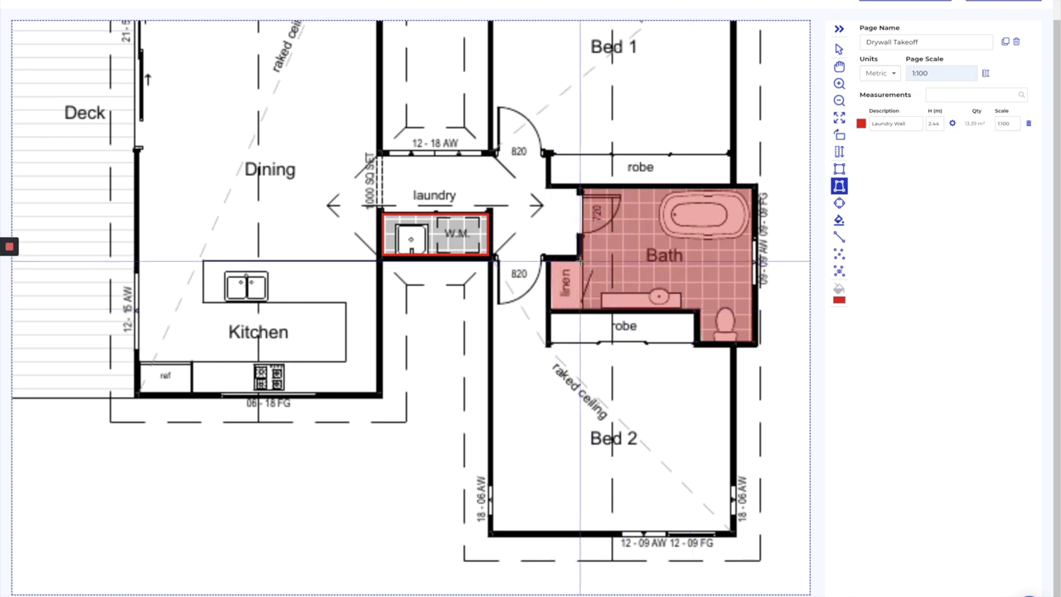
{"action": "double_click", "coordinate": [581, 261]}
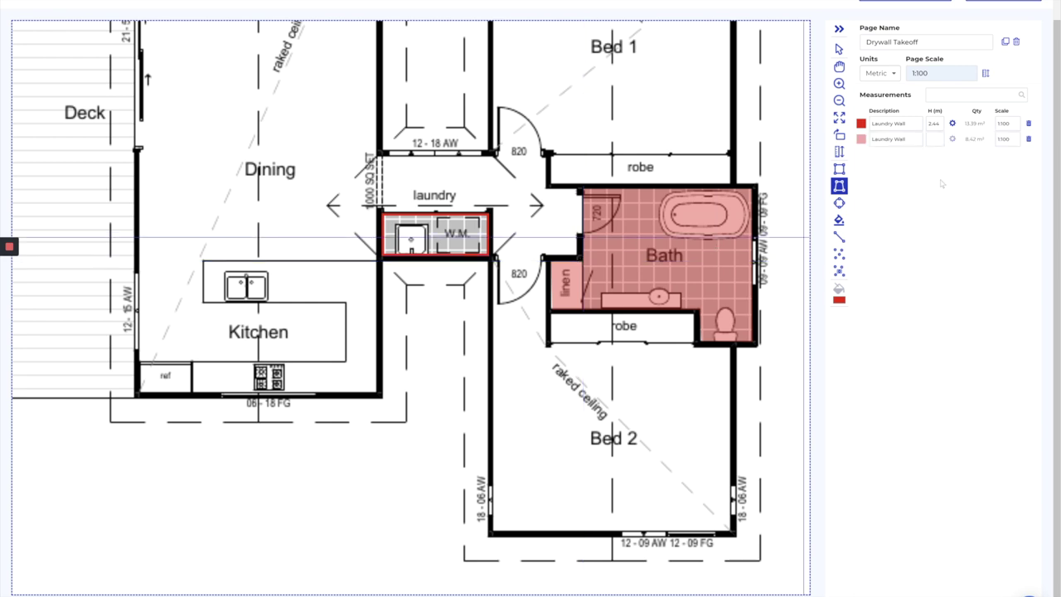
Step: Name the bathroom measurement Bathroom Area, set its height to 2.44 m and switch it to perimeter
{"action": "triple_click", "coordinate": [919, 139]}
{"action": "type", "text": "Bathroom Area"}
{"action": "key", "text": "Tab"}
{"action": "key", "text": "Return"}
{"action": "left_click", "coordinate": [953, 139]}
{"action": "left_click", "coordinate": [994, 161]}
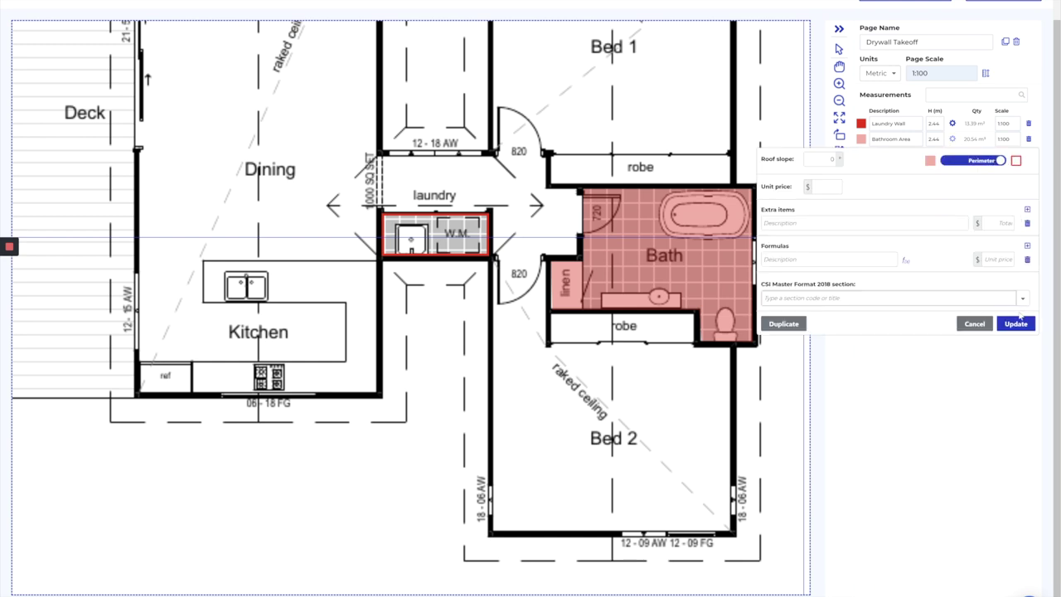
{"action": "left_click", "coordinate": [1016, 323]}
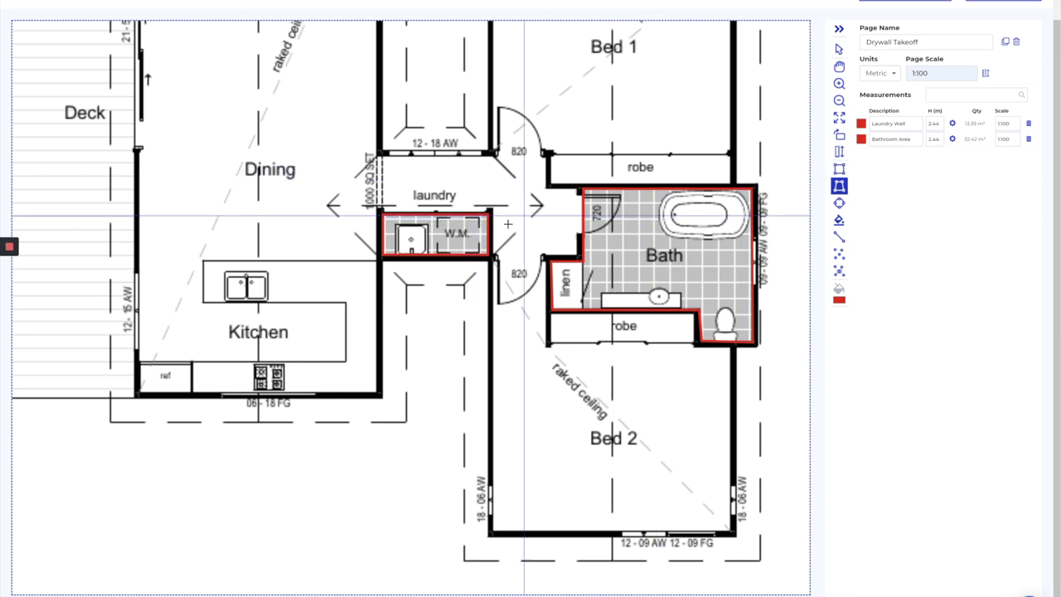
Step: Rename both the laundry and bathroom measurements as Wet Areas so they share one group
{"action": "left_click", "coordinate": [909, 124]}
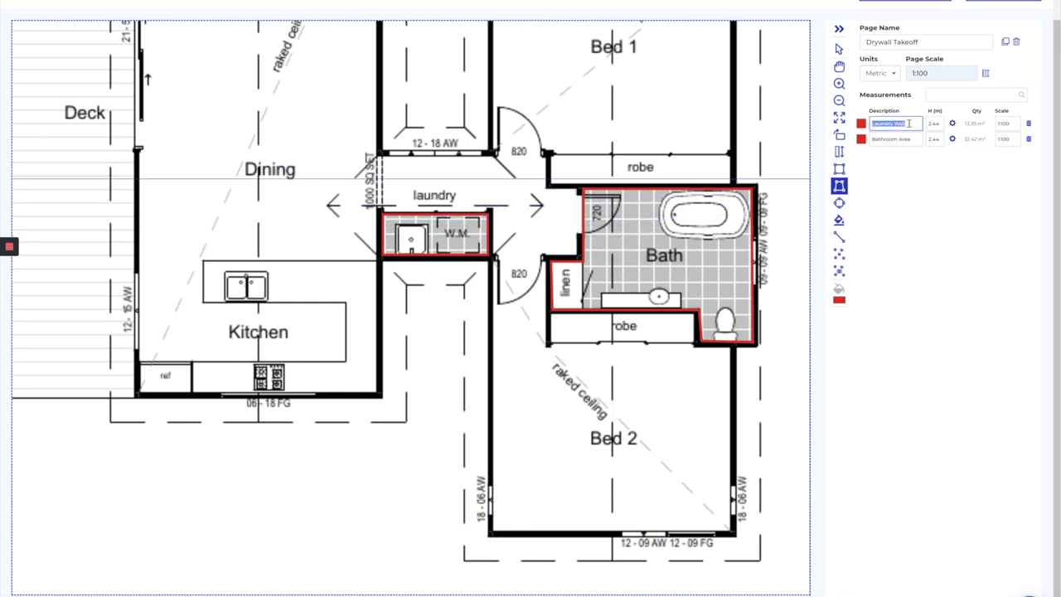
{"action": "type", "text": "Wal"}
{"action": "key", "text": "Return"}
{"action": "left_click", "coordinate": [909, 124]}
{"action": "key", "text": "ctrl+c"}
{"action": "left_click", "coordinate": [906, 137]}
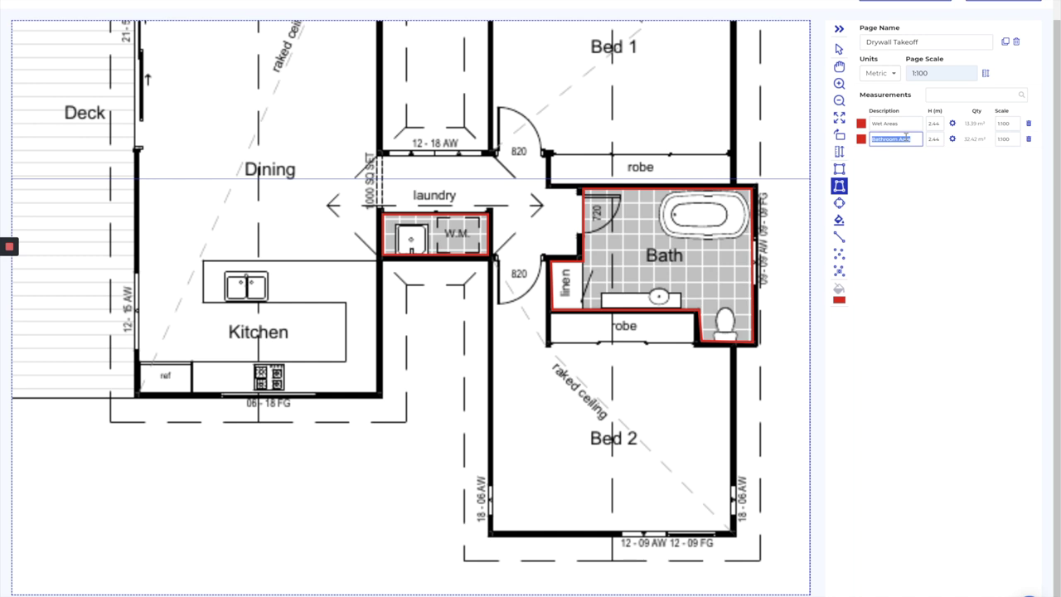
{"action": "key", "text": "ctrl+v"}
{"action": "key", "text": "Tab"}
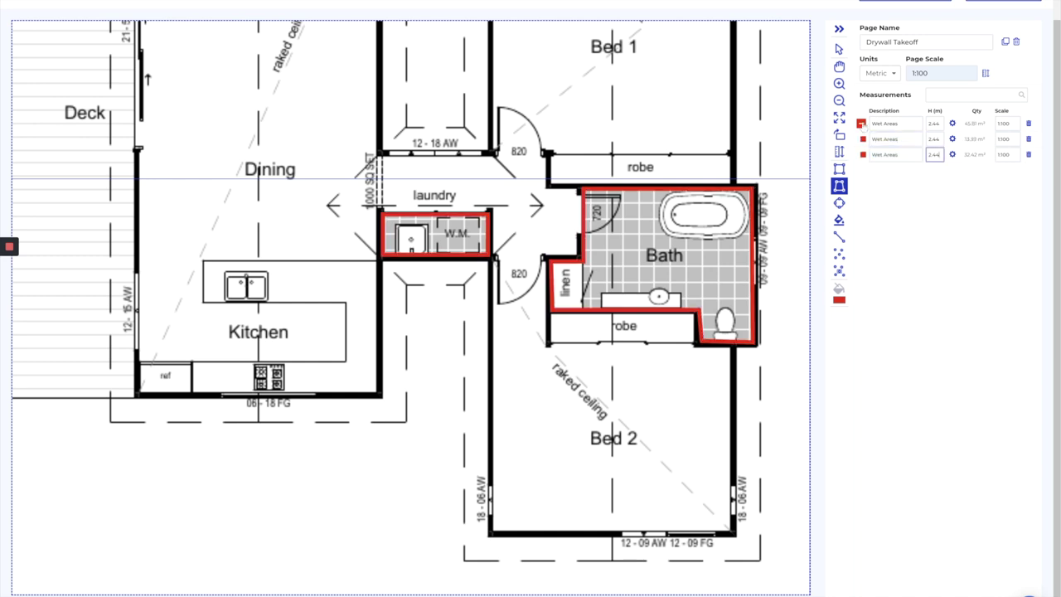
Step: Collapse the Wet Areas measurement group
{"action": "left_click", "coordinate": [918, 173]}
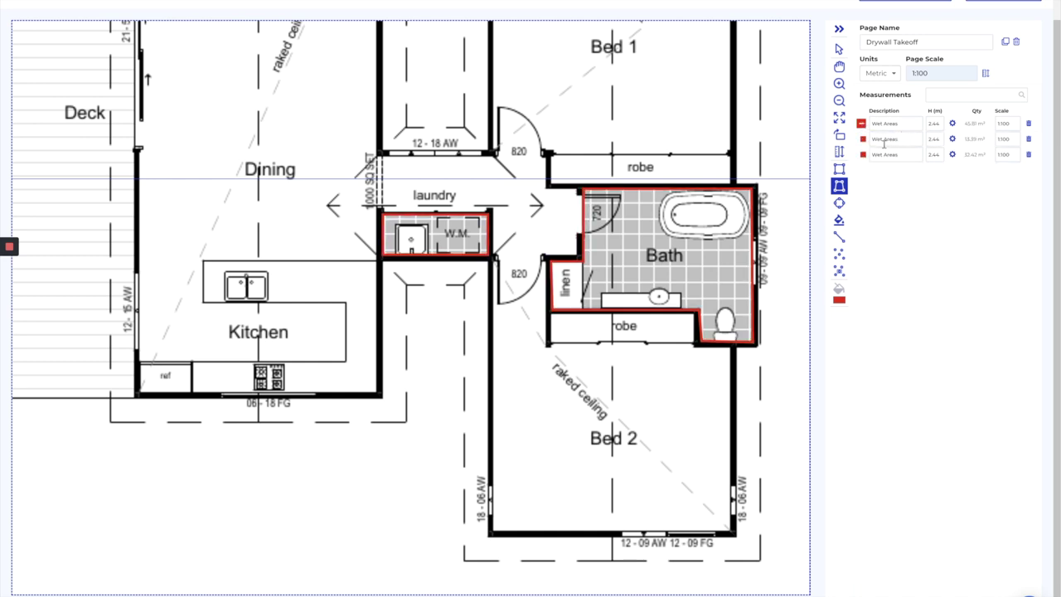
{"action": "left_click", "coordinate": [861, 123]}
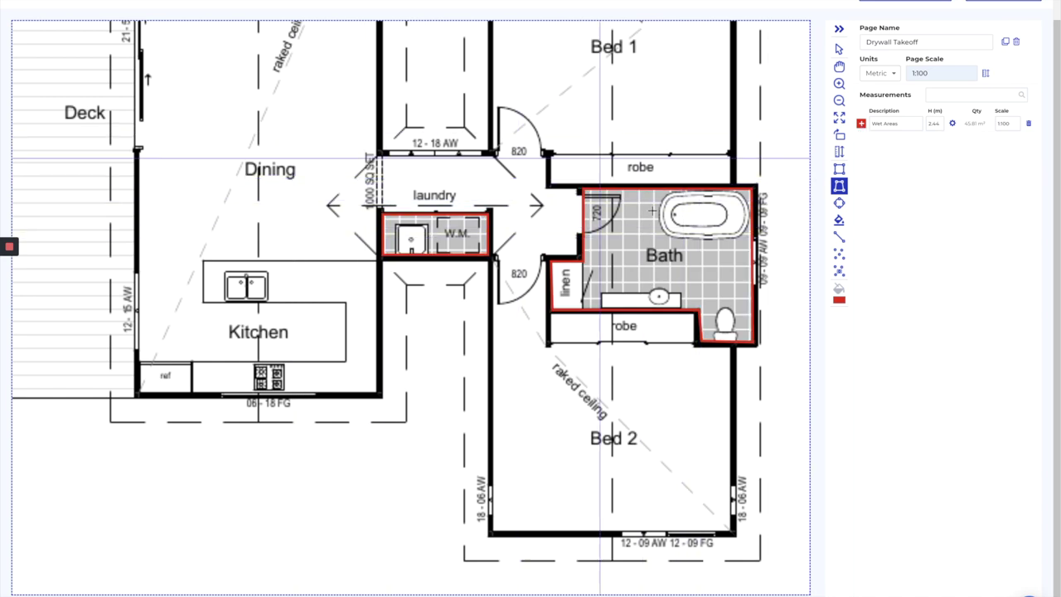
{"action": "left_click", "coordinate": [862, 123]}
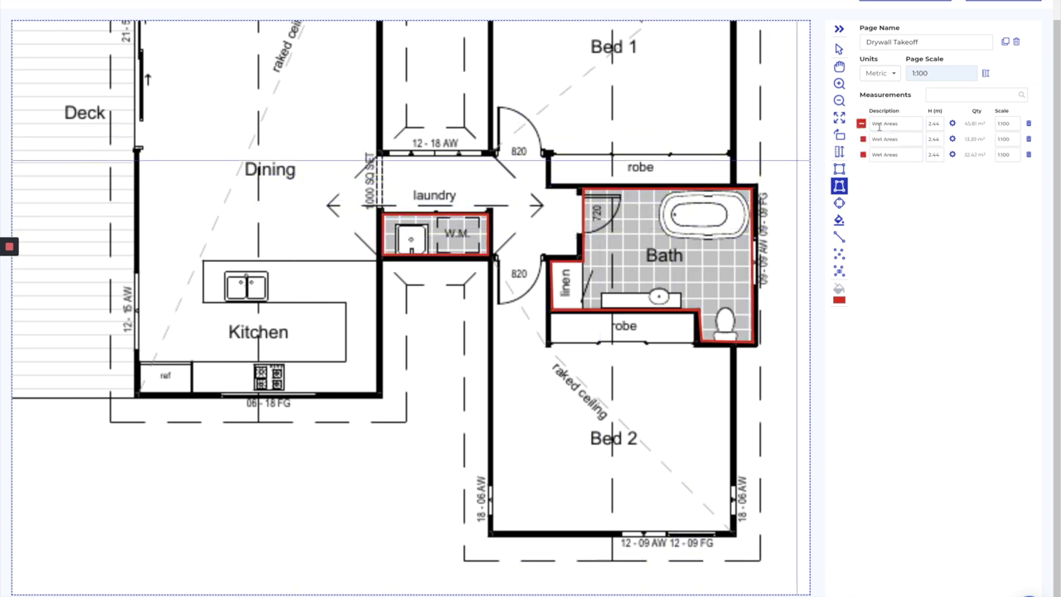
{"action": "left_click", "coordinate": [861, 123]}
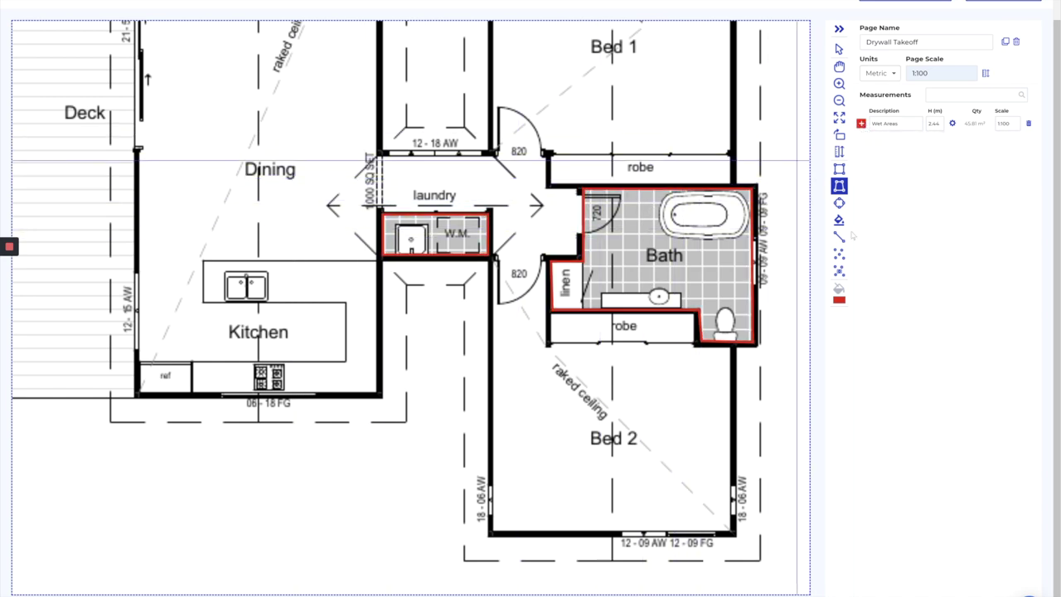
Step: Change the active measurement colour to orange, with the whole floor plan in view
{"action": "scroll", "coordinate": [561, 197], "scroll_direction": "down", "scroll_amount": 3}
{"action": "scroll", "coordinate": [562, 197], "scroll_direction": "down", "scroll_amount": 1}
{"action": "key", "text": "space"}
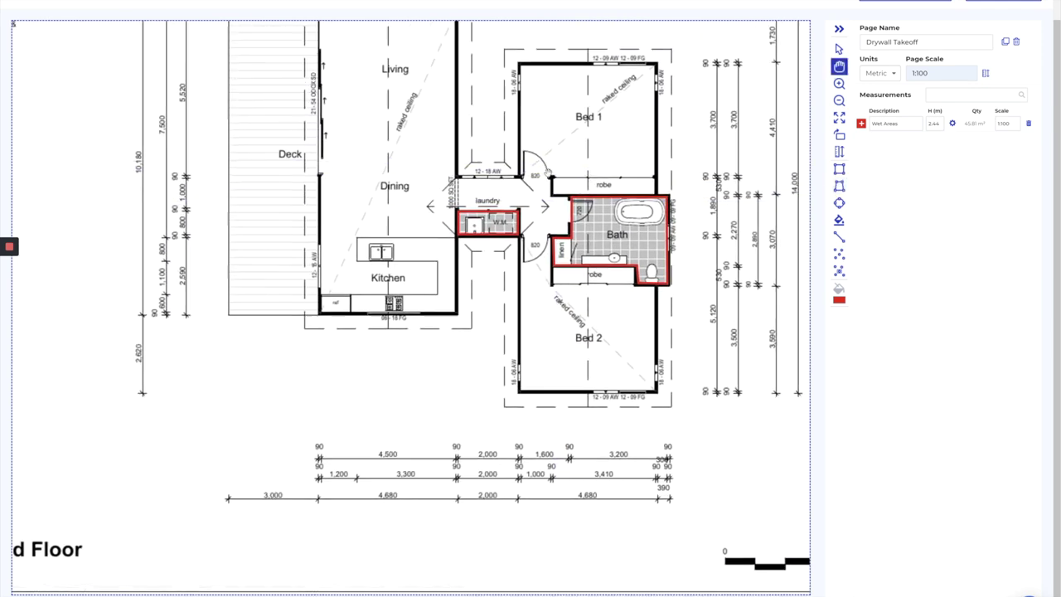
{"action": "left_click_drag", "start_coordinate": [562, 196], "coordinate": [541, 248]}
{"action": "left_click", "coordinate": [839, 294]}
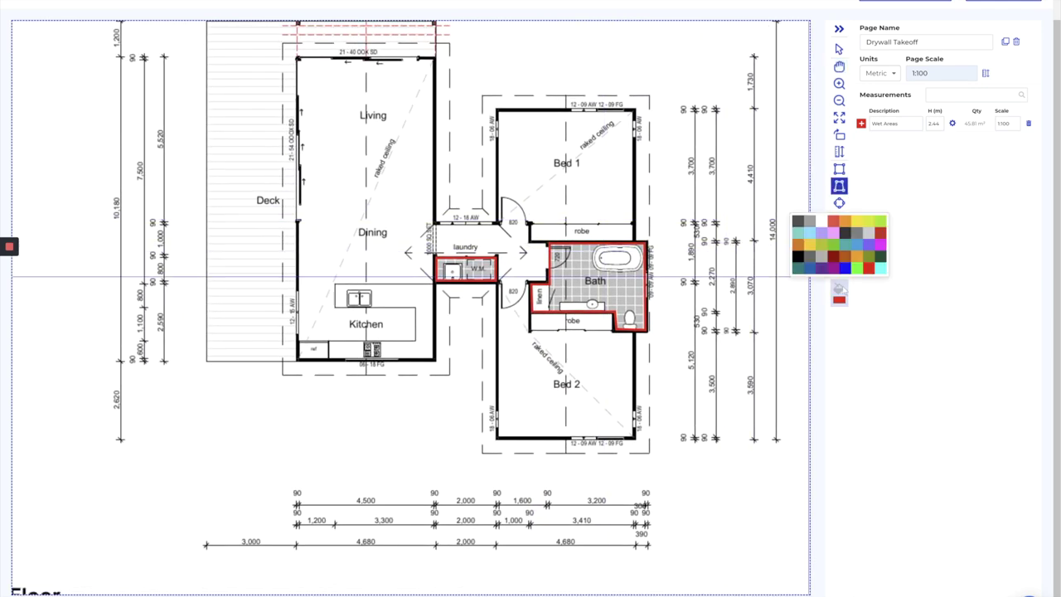
{"action": "left_click", "coordinate": [844, 224]}
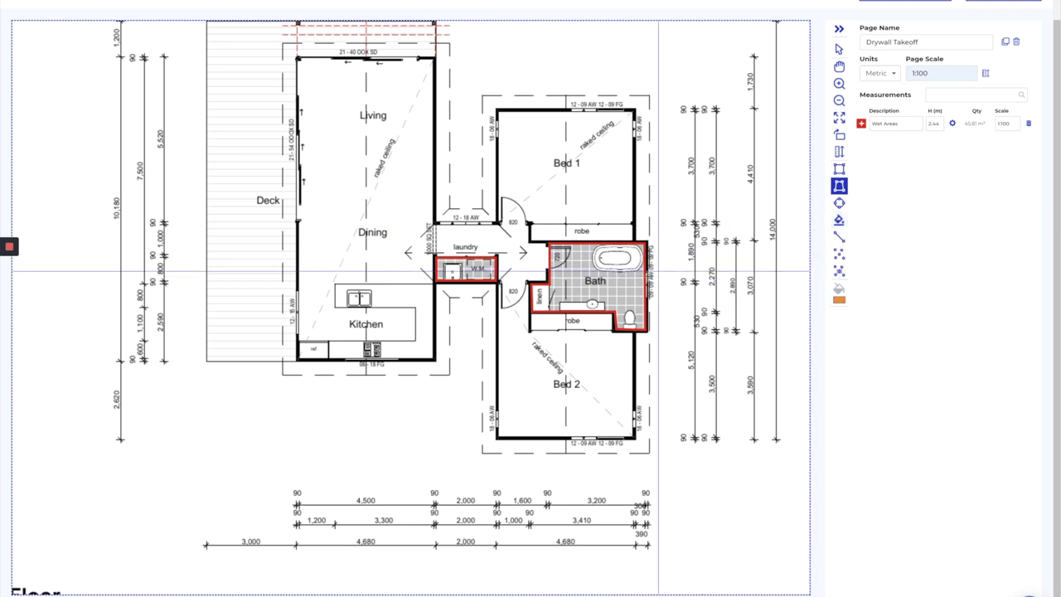
Step: Trace the outline of Bed 1 and its robe as a polygon area measurement along the inner wall faces
{"action": "left_click", "coordinate": [839, 186]}
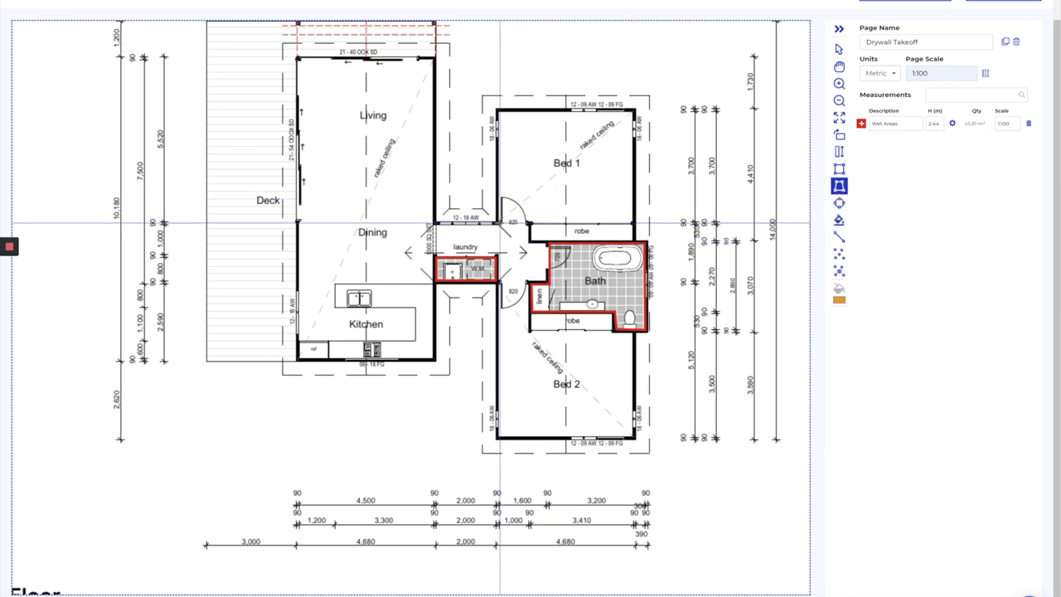
{"action": "scroll", "coordinate": [499, 223], "scroll_direction": "up", "scroll_amount": 3}
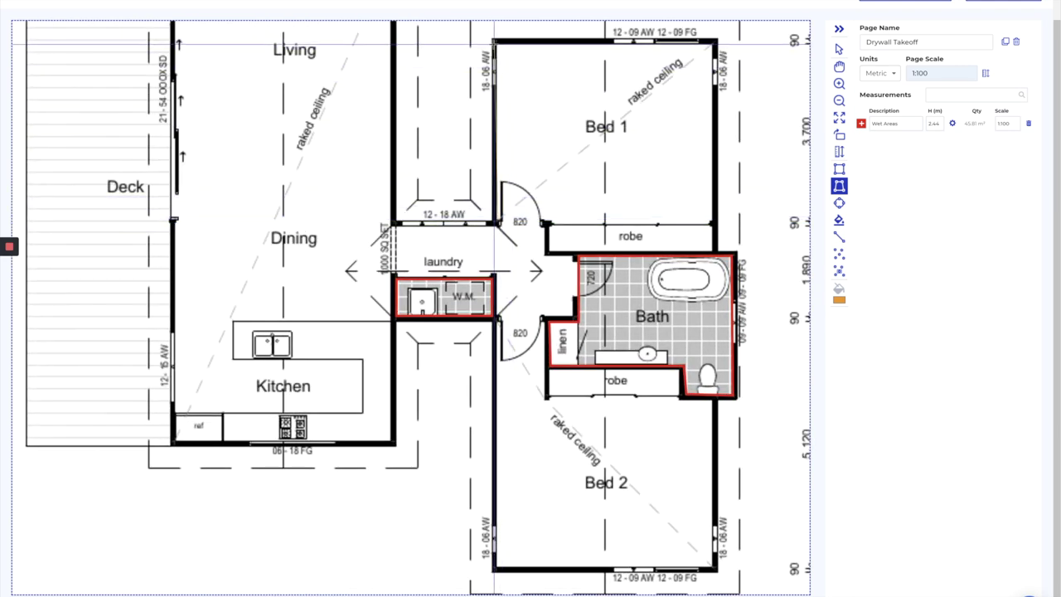
{"action": "left_click", "coordinate": [498, 45]}
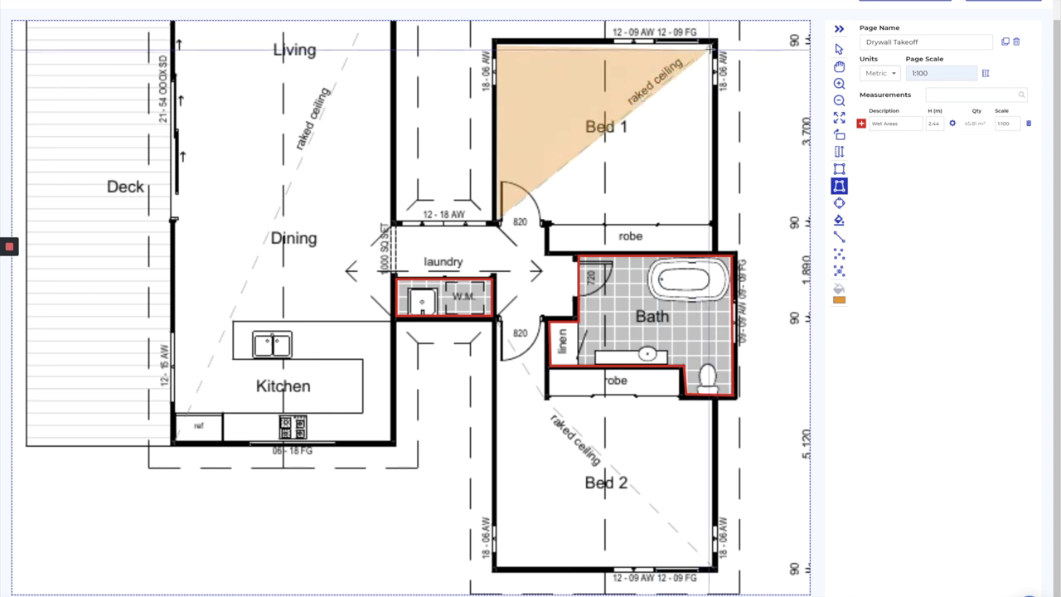
{"action": "left_click", "coordinate": [712, 45]}
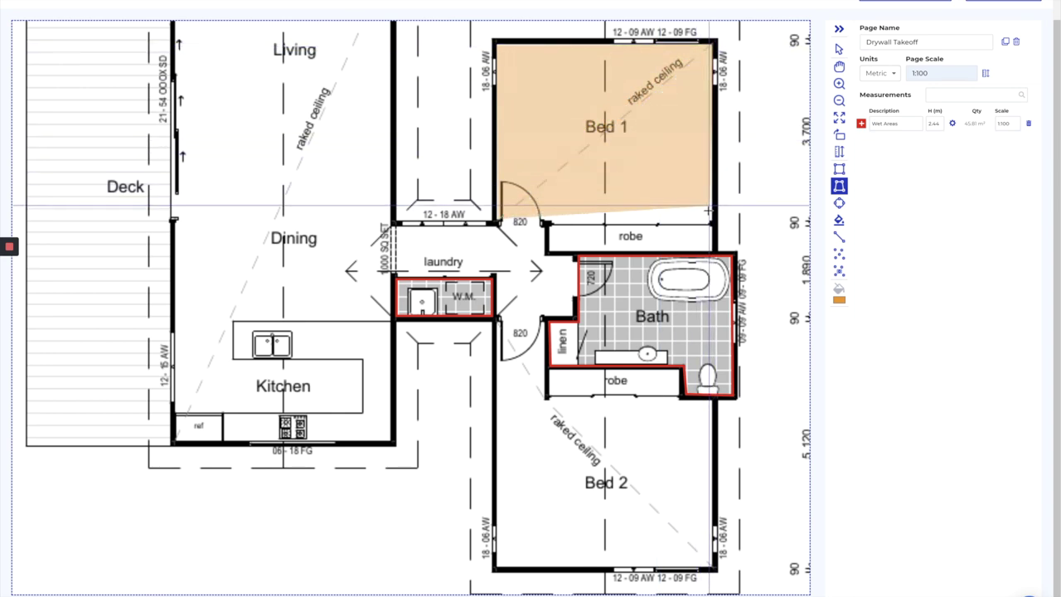
{"action": "left_click", "coordinate": [711, 224]}
{"action": "left_click", "coordinate": [545, 224]}
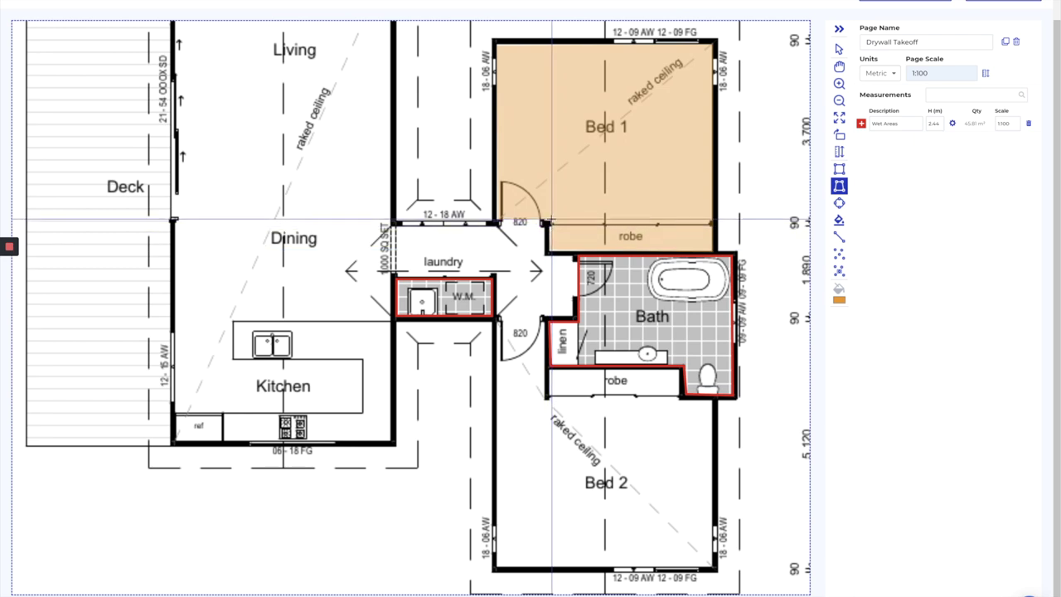
{"action": "double_click", "coordinate": [549, 222]}
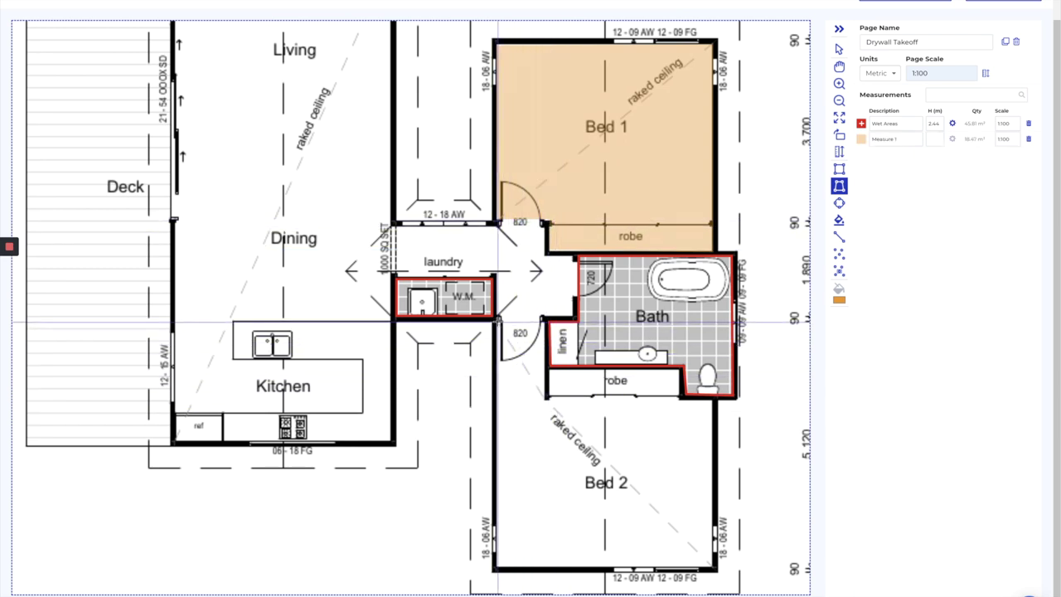
Step: Trace the outline of Bed 2, including its entry and robe, as a second polygon area measurement
{"action": "left_click", "coordinate": [495, 567]}
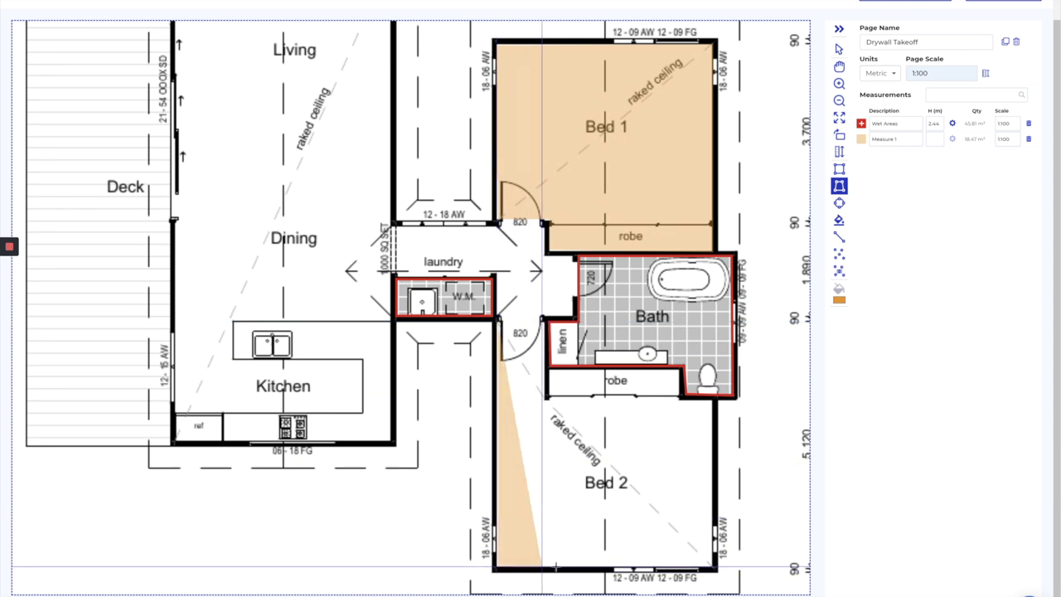
{"action": "left_click", "coordinate": [711, 567]}
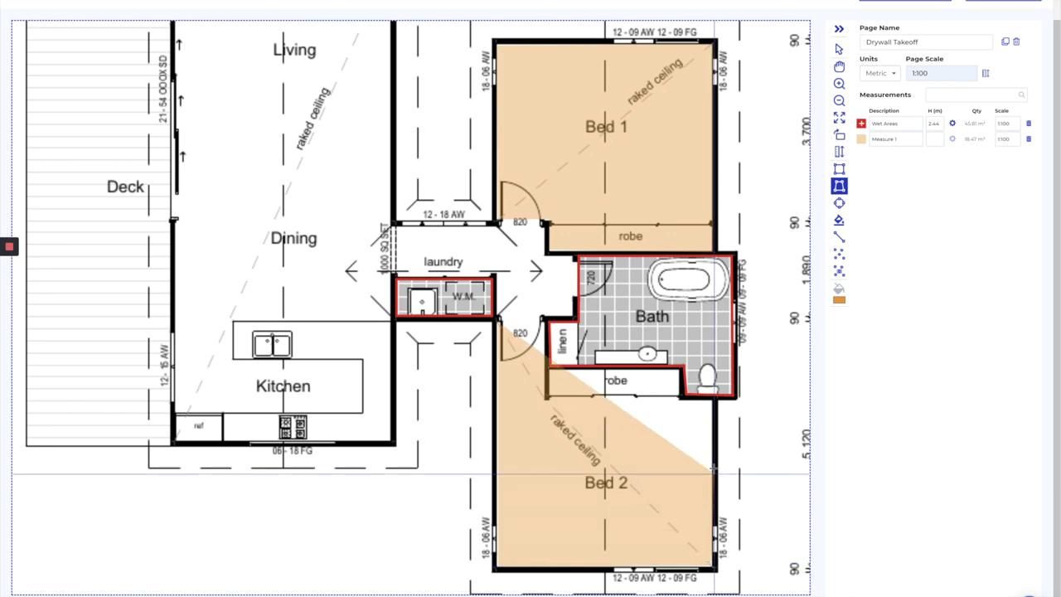
{"action": "left_click", "coordinate": [711, 399]}
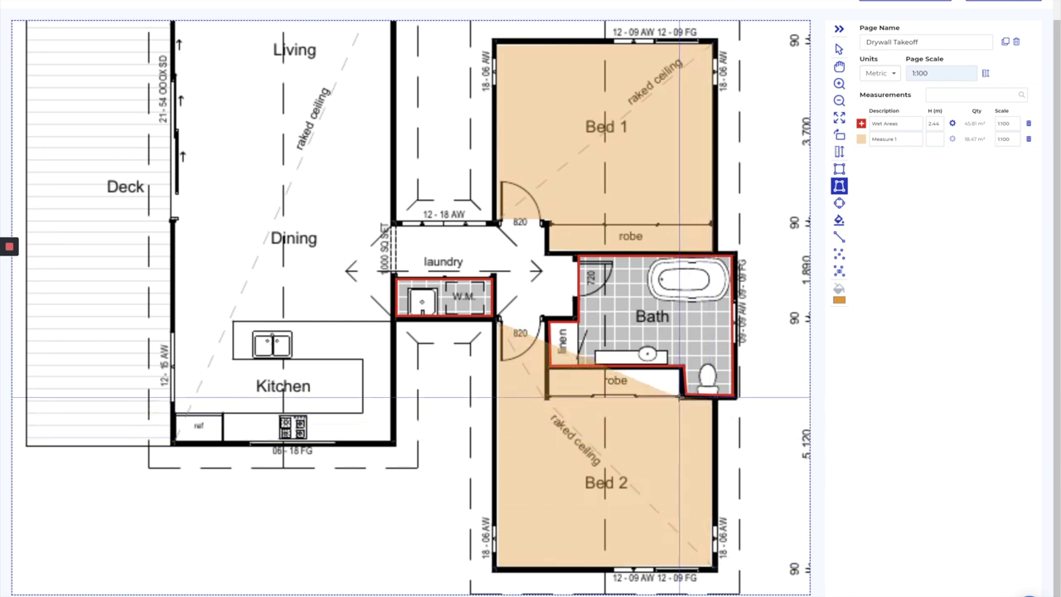
{"action": "left_click", "coordinate": [680, 397]}
{"action": "left_click", "coordinate": [679, 370]}
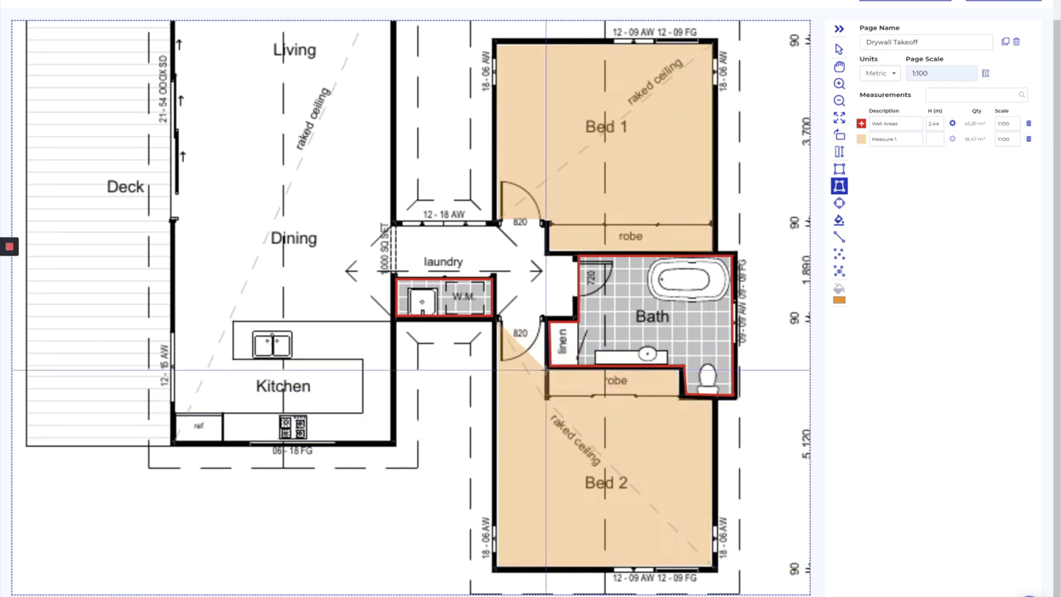
{"action": "left_click", "coordinate": [551, 370]}
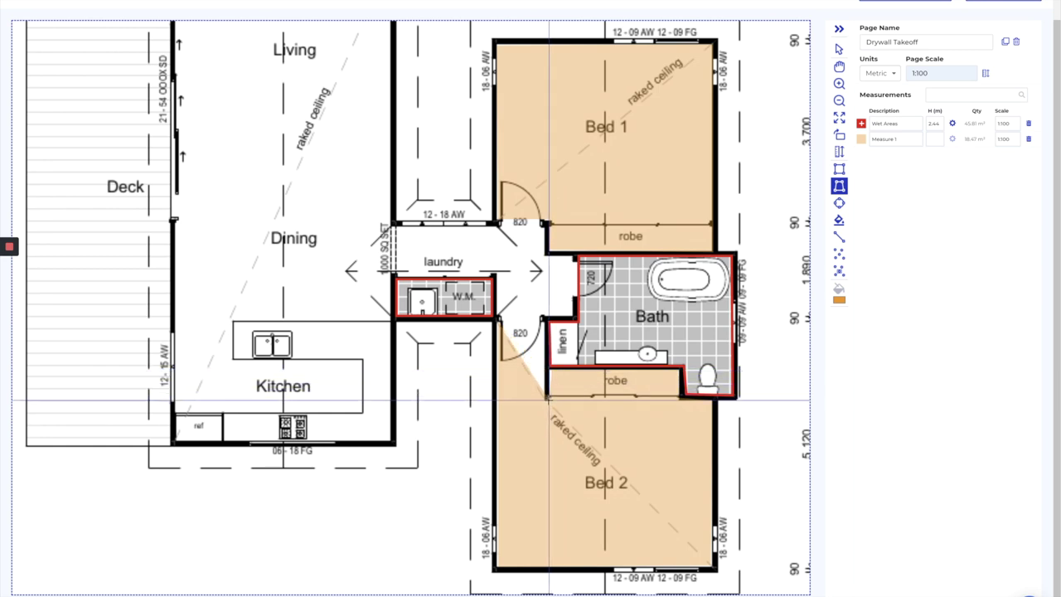
{"action": "left_click", "coordinate": [548, 399]}
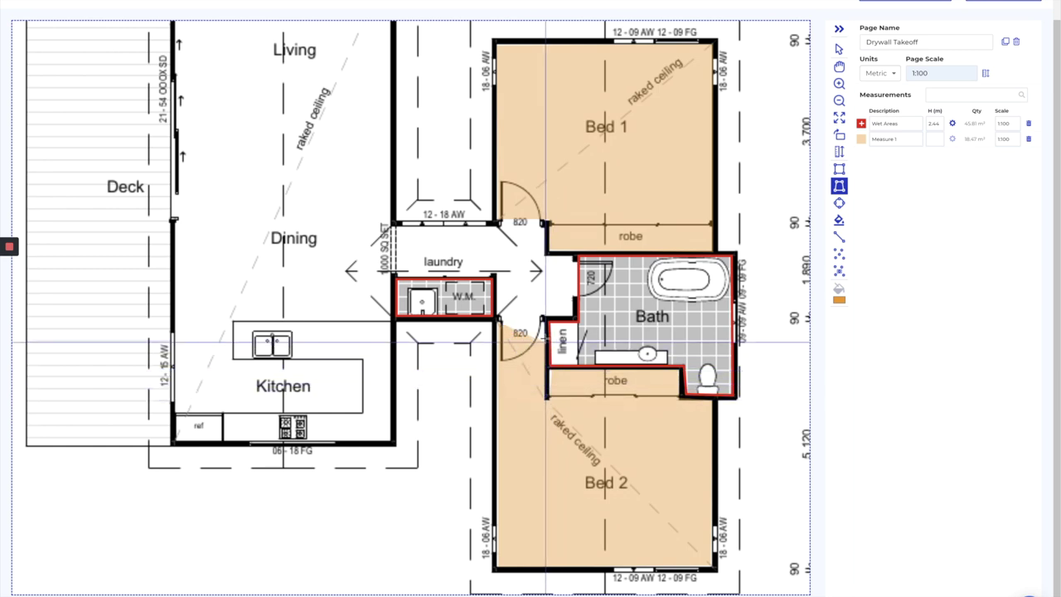
{"action": "double_click", "coordinate": [544, 321]}
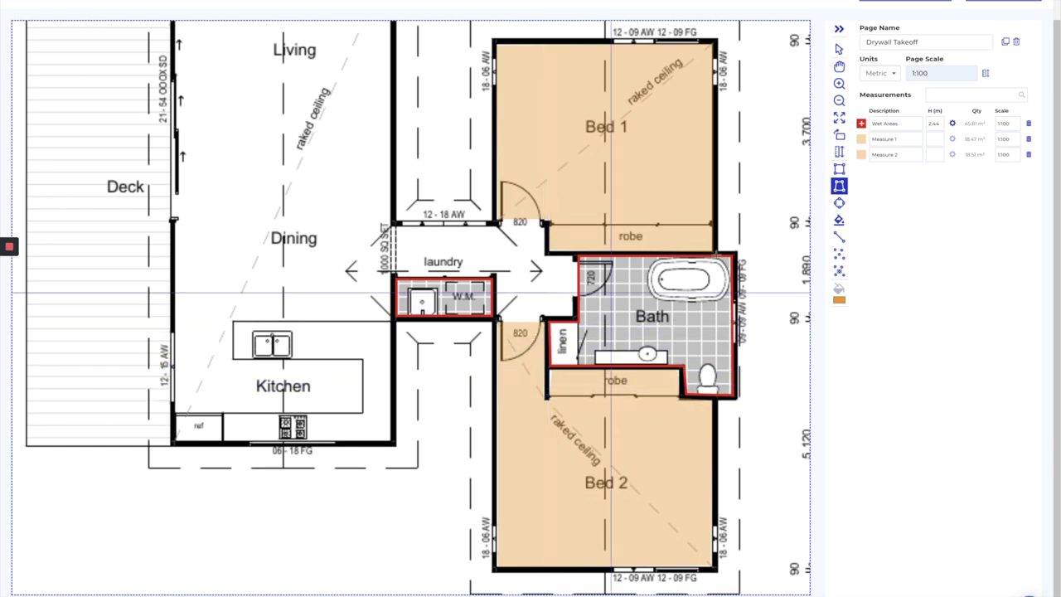
Step: Rename both bedroom measurements as Wall Linings so they share one group
{"action": "left_click", "coordinate": [906, 139]}
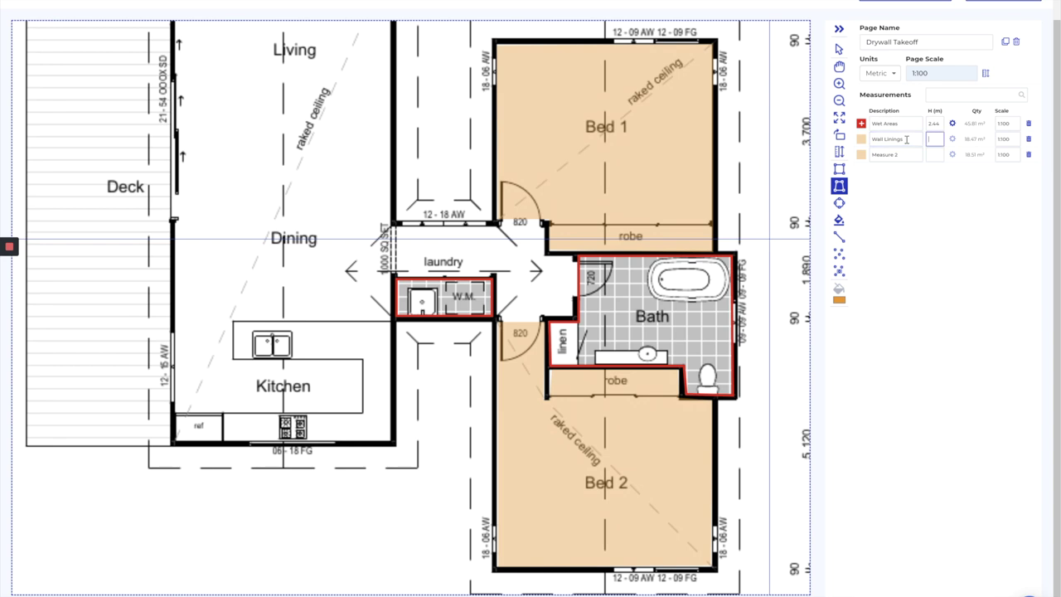
{"action": "double_click", "coordinate": [906, 139]}
{"action": "left_click", "coordinate": [904, 155]}
{"action": "key", "text": "Return"}
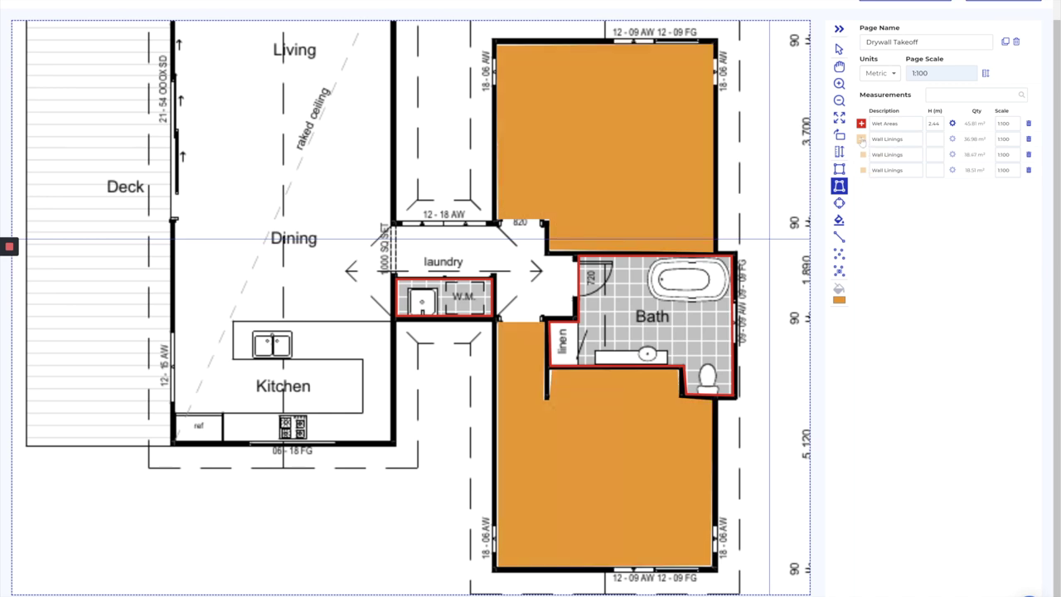
{"action": "left_click", "coordinate": [862, 139]}
{"action": "left_click", "coordinate": [862, 139]}
Step: Trace the solid walls around Living, Dining and Kitchen as a line measurement, leaving out the sliding door openings
{"action": "scroll", "coordinate": [356, 254], "scroll_direction": "down", "scroll_amount": 2}
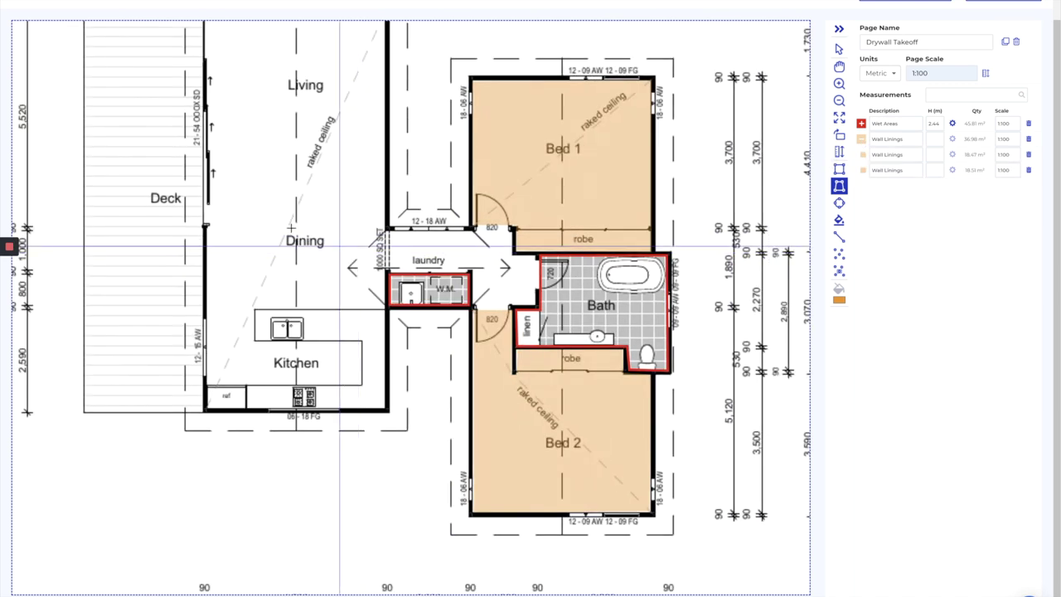
{"action": "key", "text": "space"}
{"action": "left_click_drag", "start_coordinate": [245, 176], "coordinate": [274, 162]}
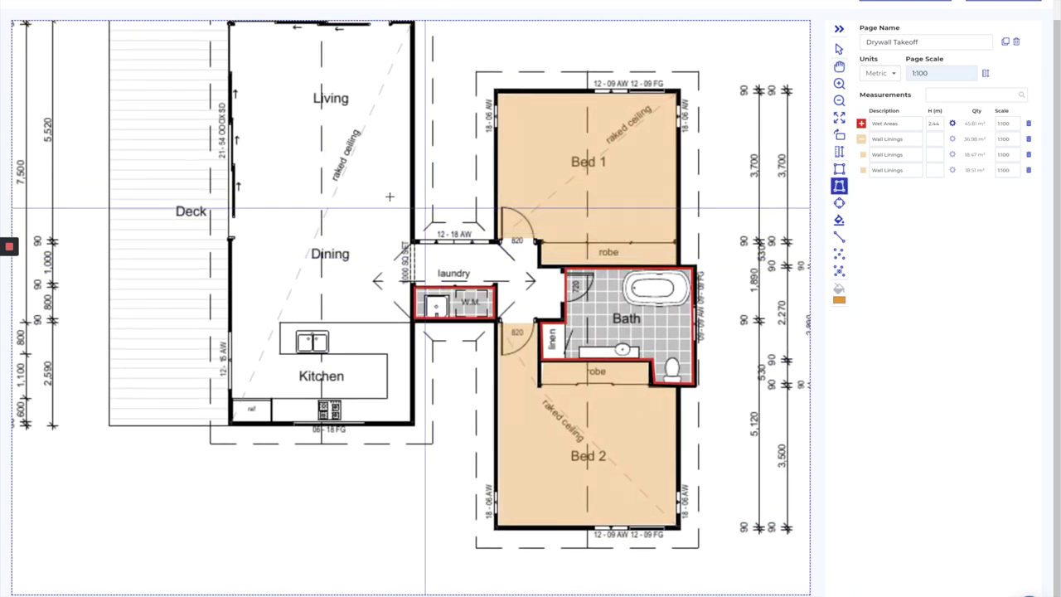
{"action": "key", "text": "space"}
{"action": "left_click_drag", "start_coordinate": [302, 100], "coordinate": [303, 121]}
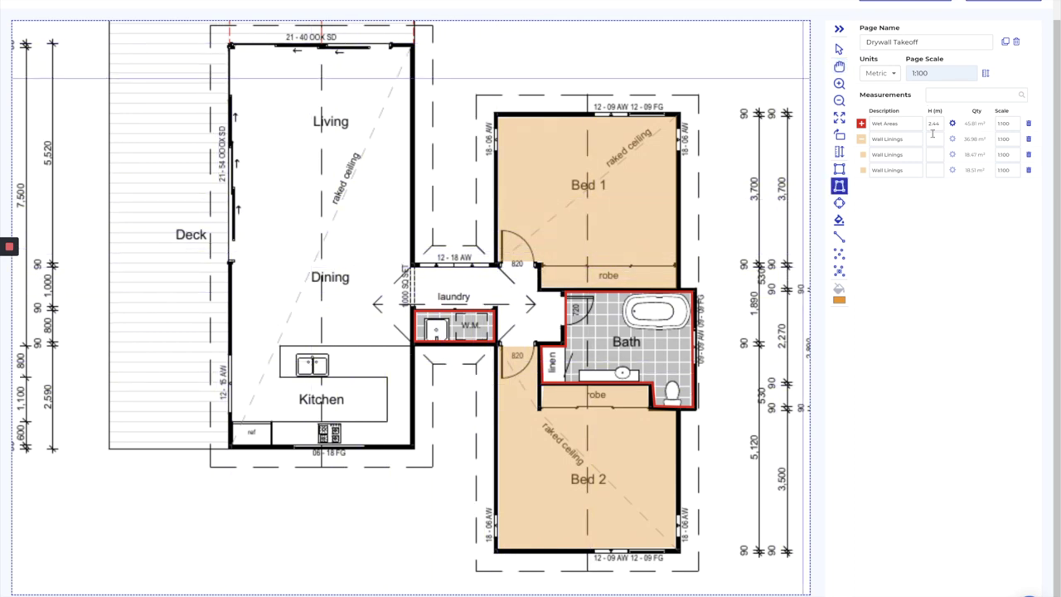
{"action": "left_click", "coordinate": [840, 236]}
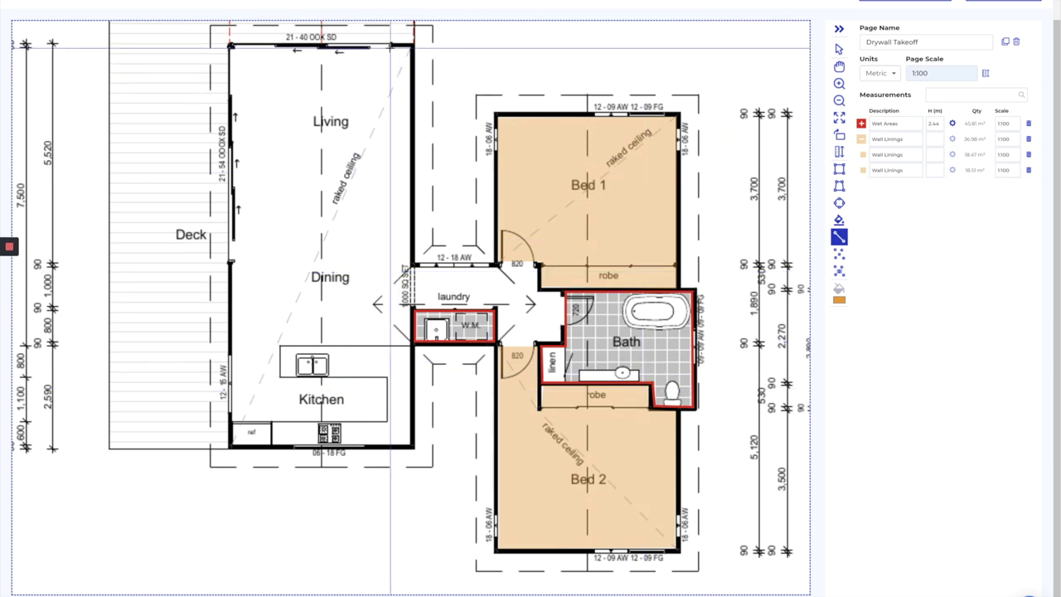
{"action": "left_click", "coordinate": [410, 48]}
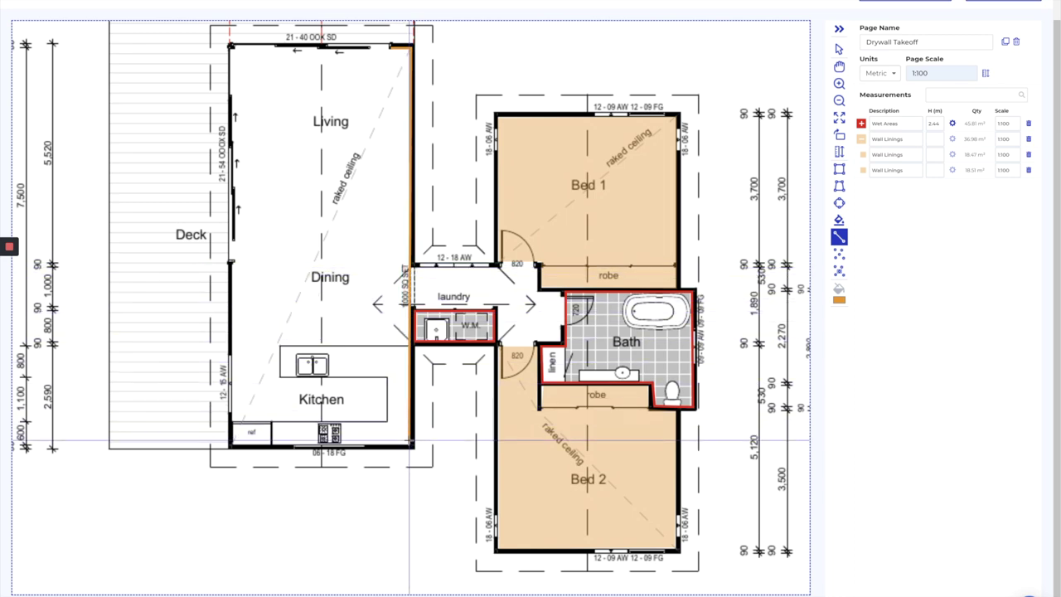
{"action": "left_click", "coordinate": [410, 446]}
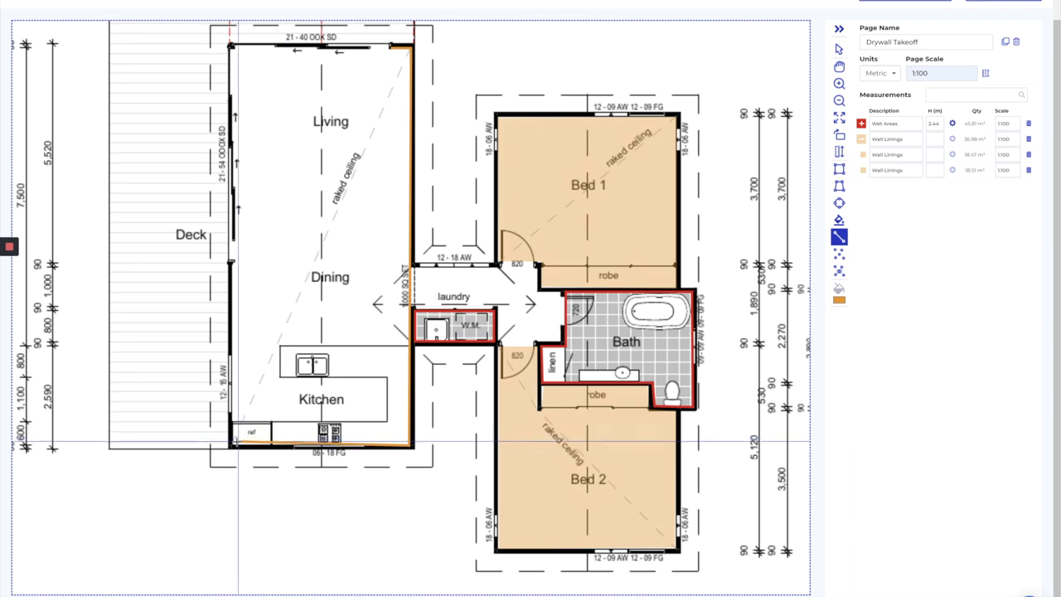
{"action": "left_click", "coordinate": [231, 446]}
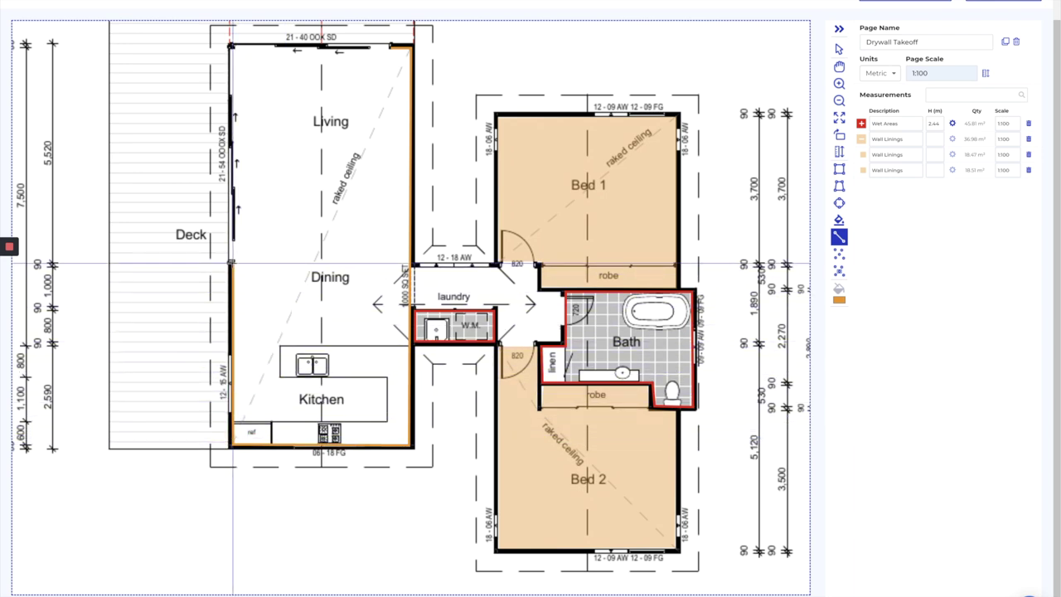
{"action": "double_click", "coordinate": [232, 263]}
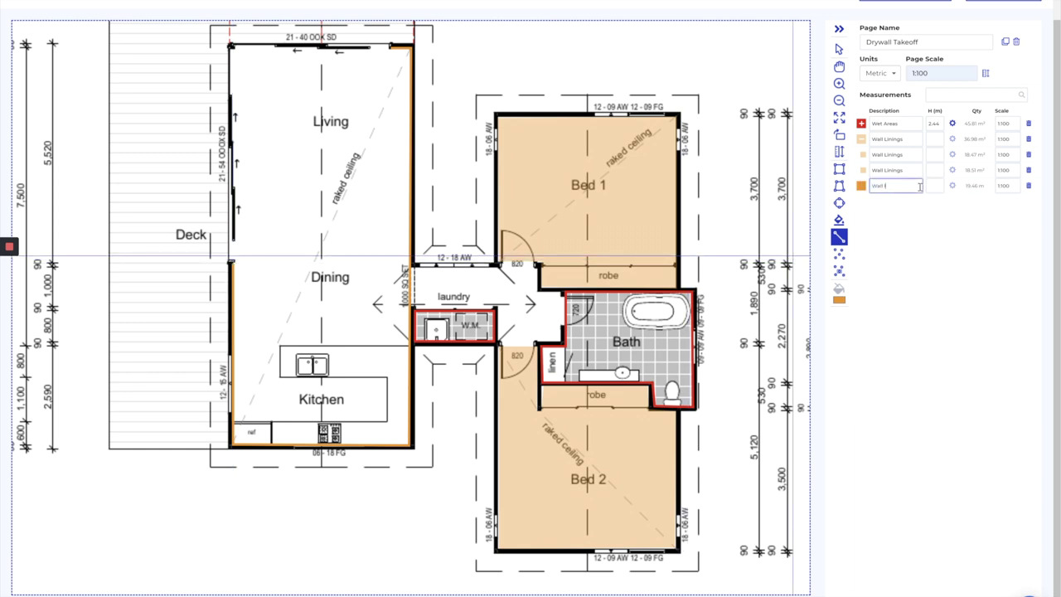
Step: Name the living, dining and kitchen line measurement Wall lining
{"action": "left_click", "coordinate": [919, 187]}
{"action": "type", "text": "Wall lining"}
{"action": "key", "text": "Tab"}
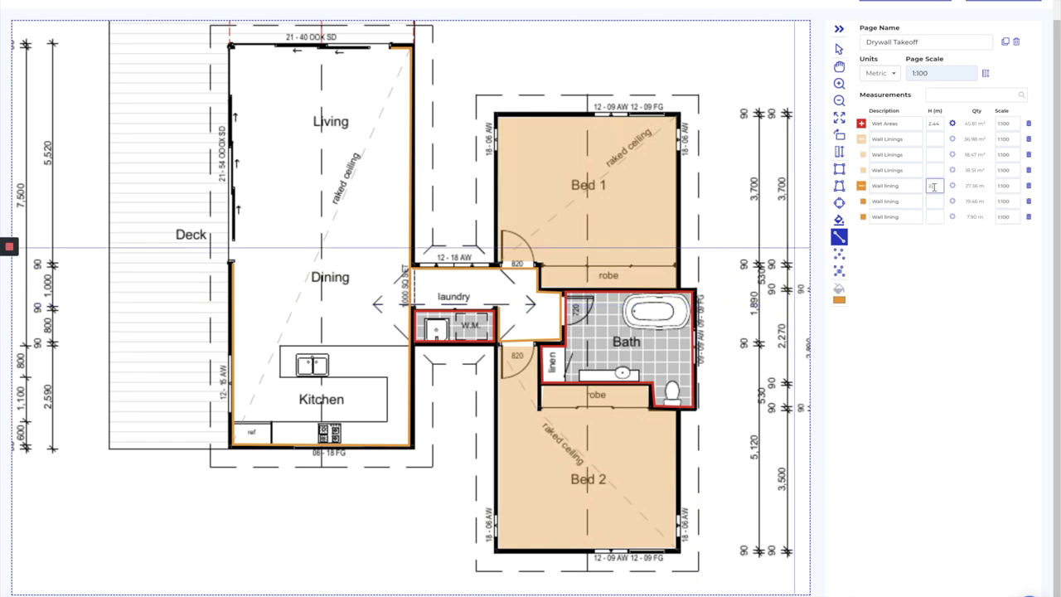
Step: Set the height of the Wall lining and Wall Linings groups to 2.44 m and collapse both groups
{"action": "key", "text": "Tab"}
{"action": "left_click", "coordinate": [935, 139]}
{"action": "type", "text": "2.44"}
{"action": "key", "text": "Tab"}
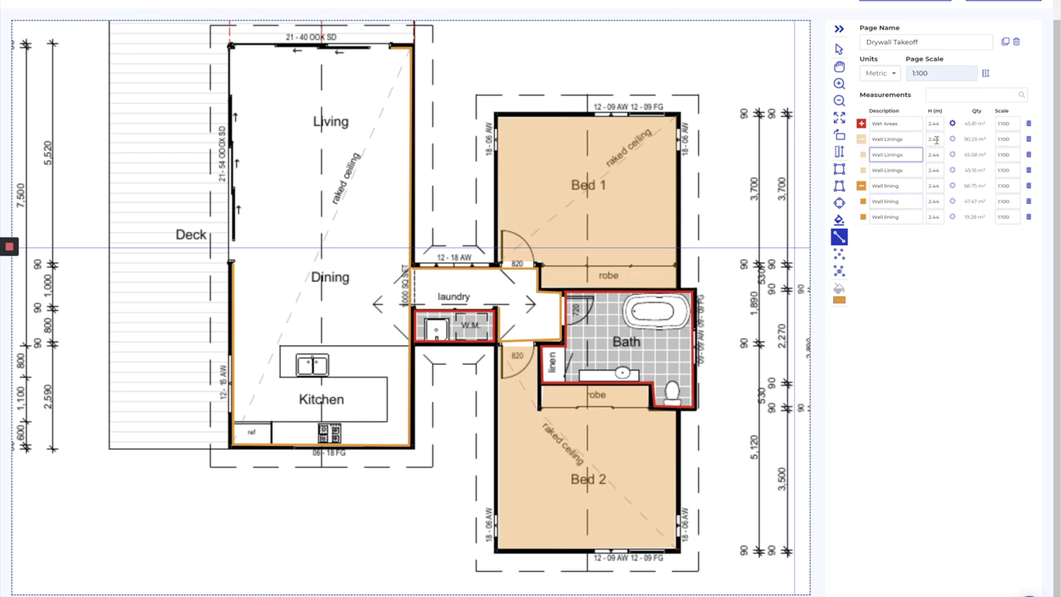
{"action": "left_click", "coordinate": [862, 138]}
{"action": "left_click", "coordinate": [861, 154]}
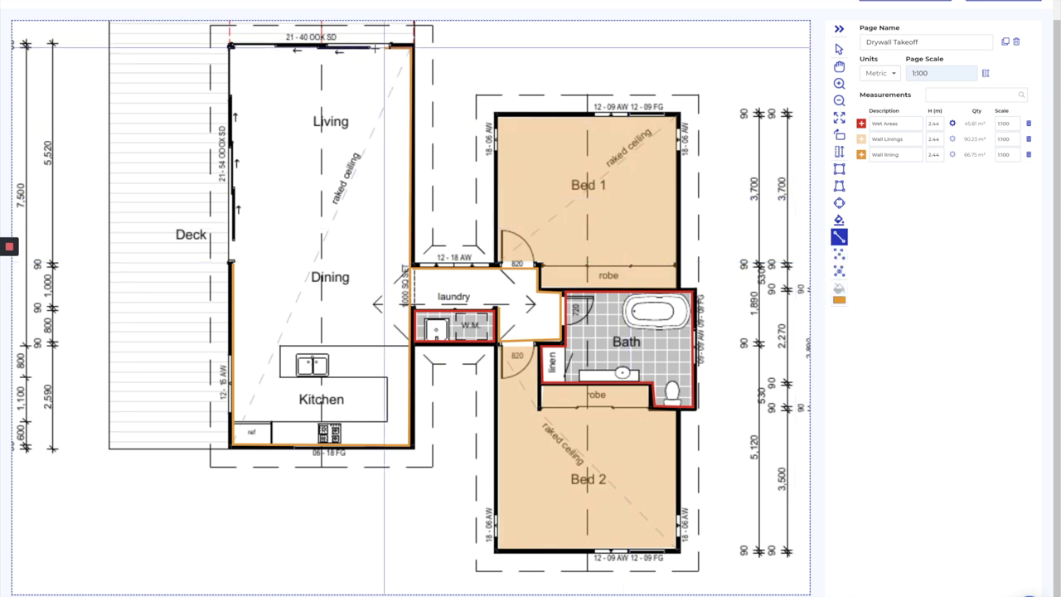
Step: Trace a line measurement across both sliding door openings in Living and set its height to 0.6 m within the Wall lining group
{"action": "left_click", "coordinate": [233, 47]}
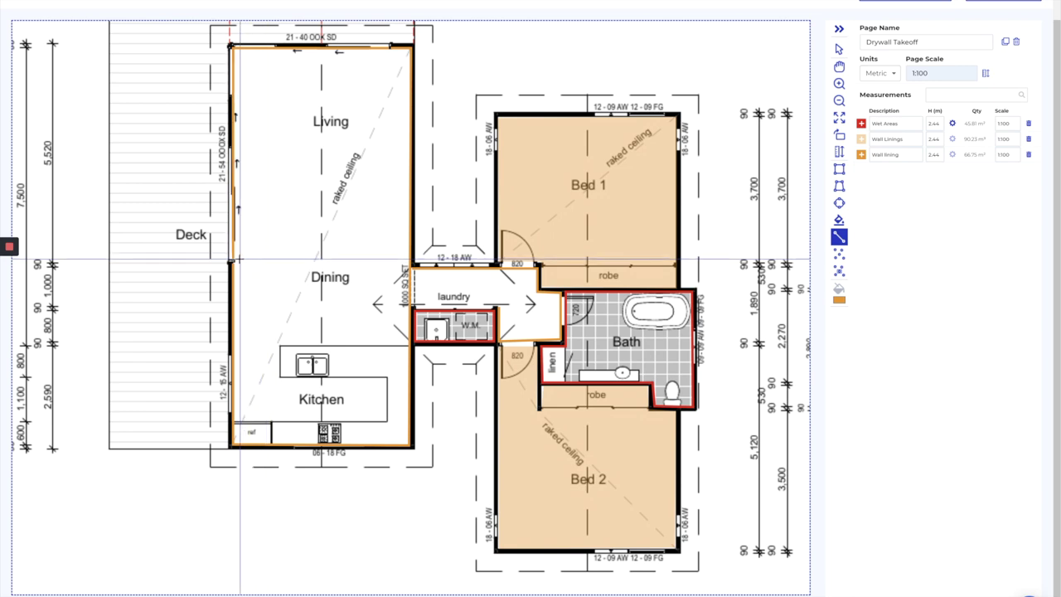
{"action": "double_click", "coordinate": [237, 261]}
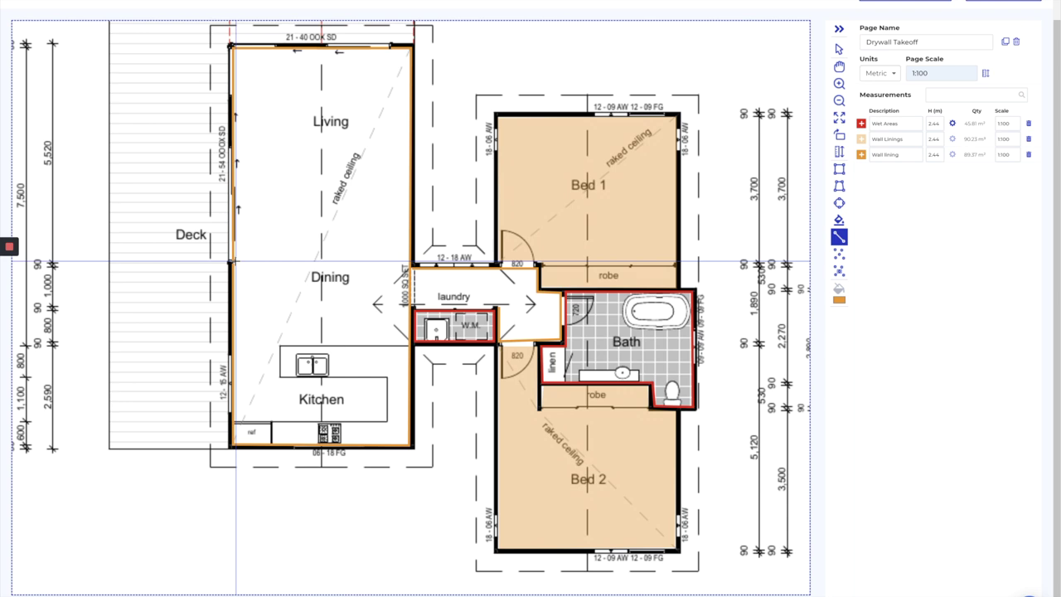
{"action": "left_click", "coordinate": [861, 154]}
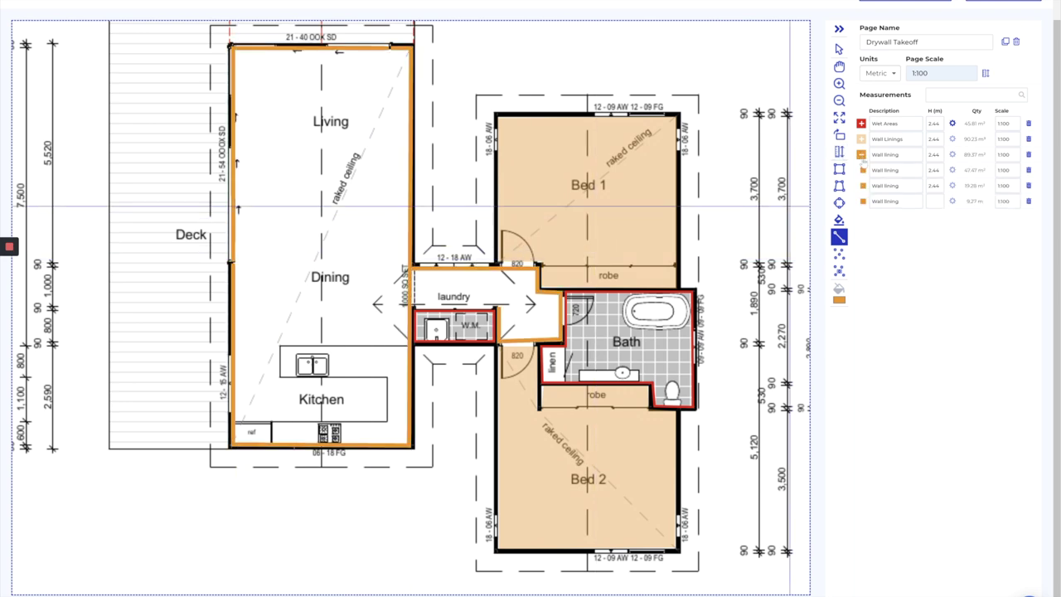
{"action": "left_click", "coordinate": [899, 202]}
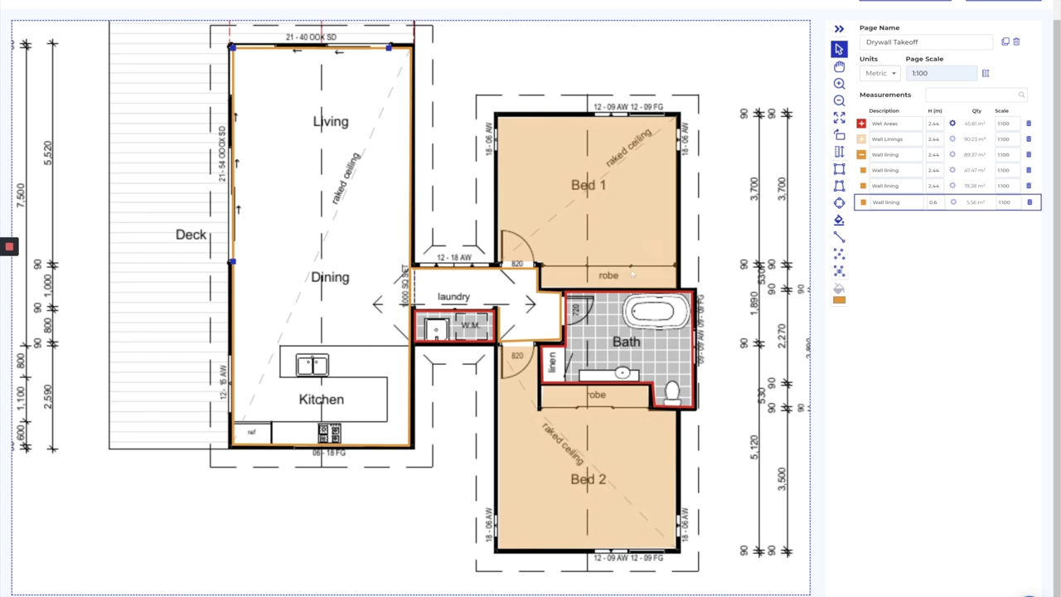
Step: Align the hallway line's corner beside the linen cupboard with the wall, and collapse the Wall lining group
{"action": "left_click", "coordinate": [560, 340]}
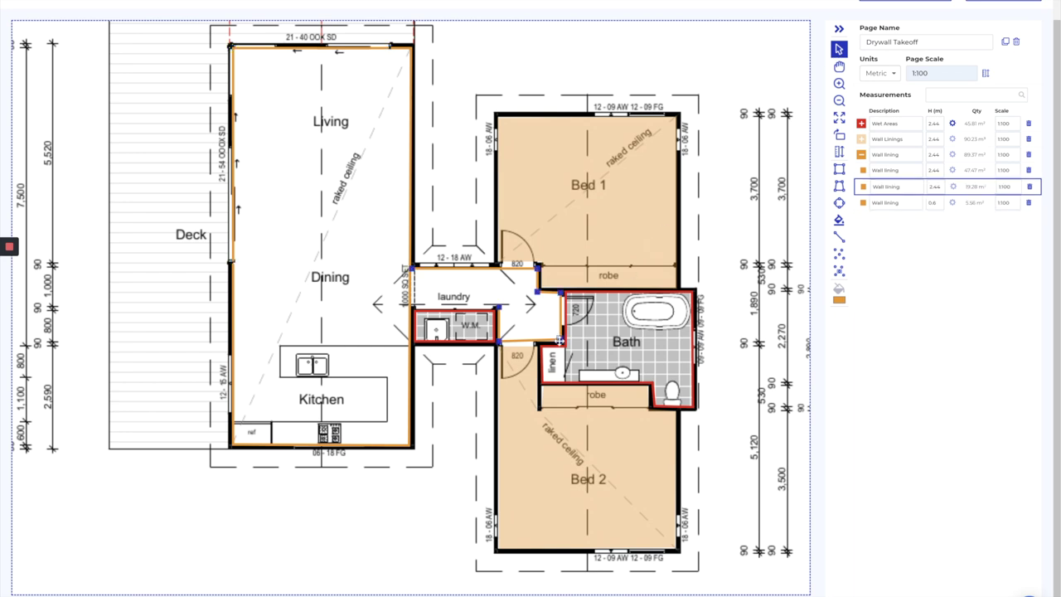
{"action": "left_click_drag", "start_coordinate": [561, 339], "coordinate": [561, 344]}
{"action": "left_click", "coordinate": [861, 154]}
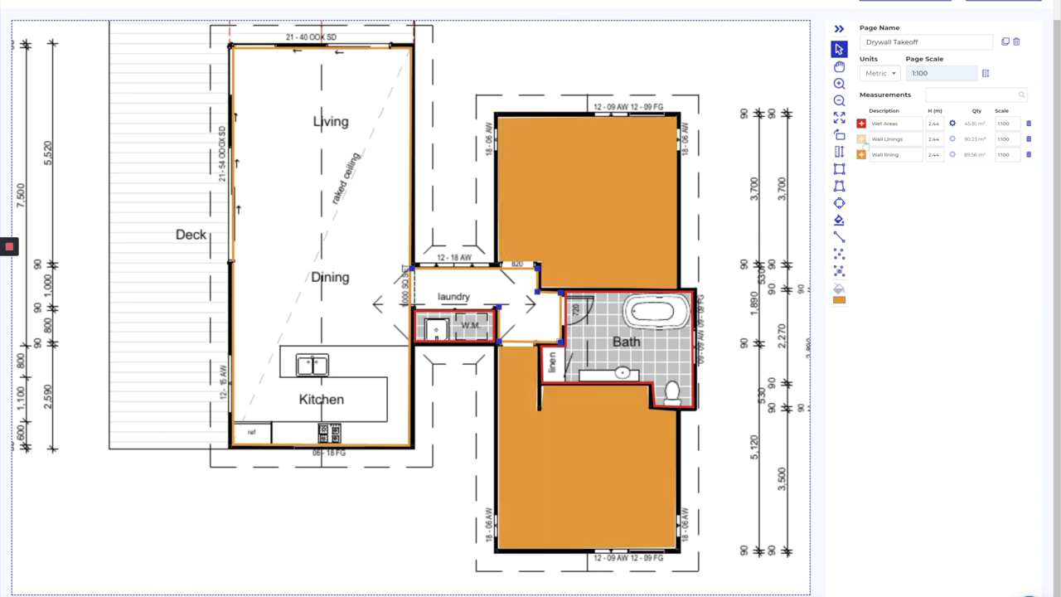
Step: Switch the bedroom Wall Linings measurements from area to perimeter
{"action": "left_click", "coordinate": [953, 152]}
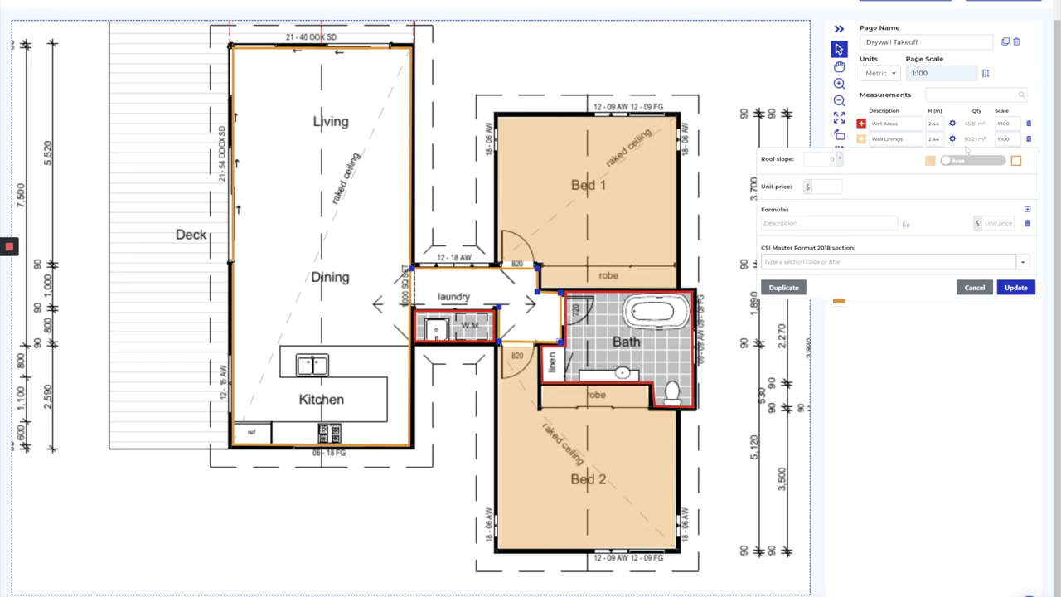
{"action": "left_click", "coordinate": [1003, 160]}
{"action": "left_click", "coordinate": [1016, 288]}
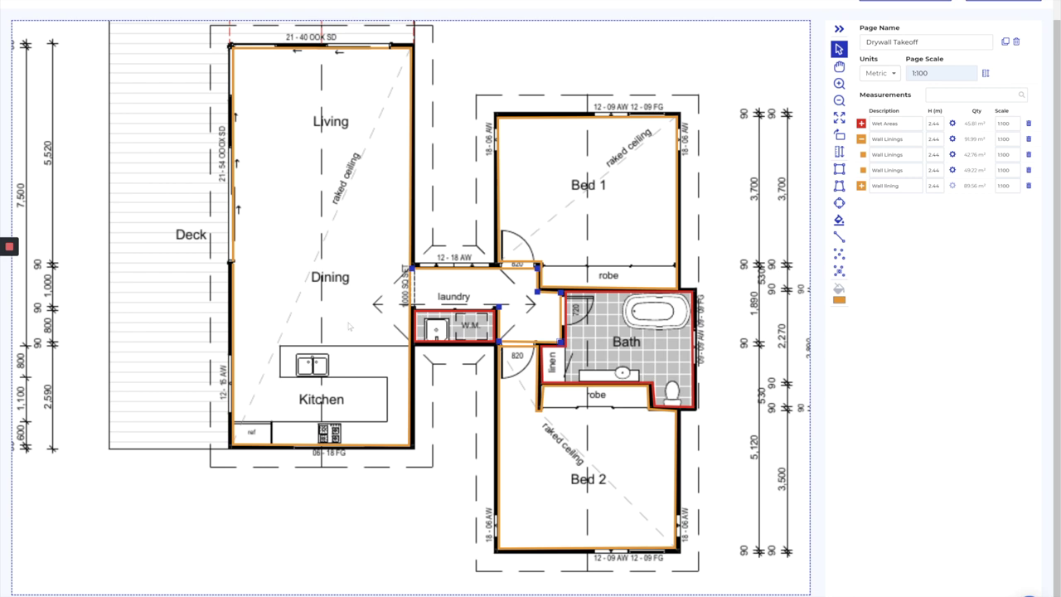
{"action": "left_click", "coordinate": [837, 288]}
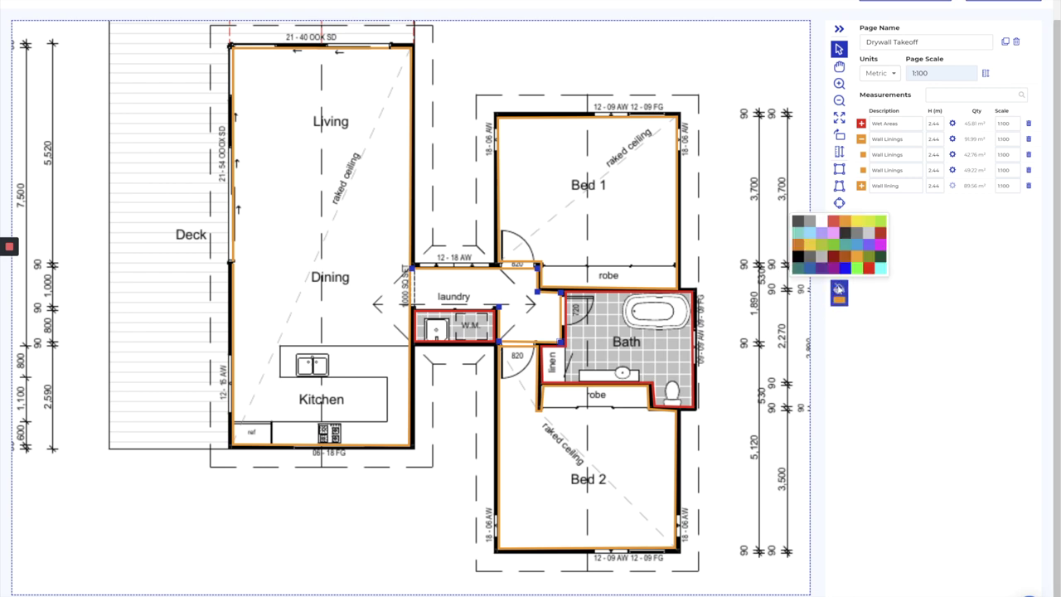
{"action": "left_click", "coordinate": [858, 222]}
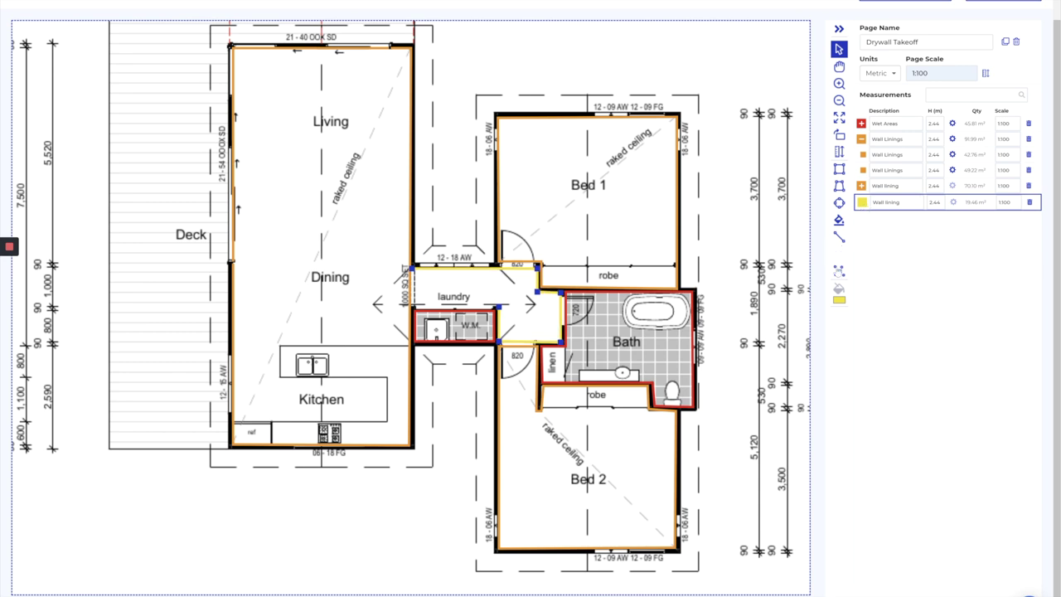
{"action": "left_click", "coordinate": [838, 299]}
{"action": "left_click", "coordinate": [843, 228]}
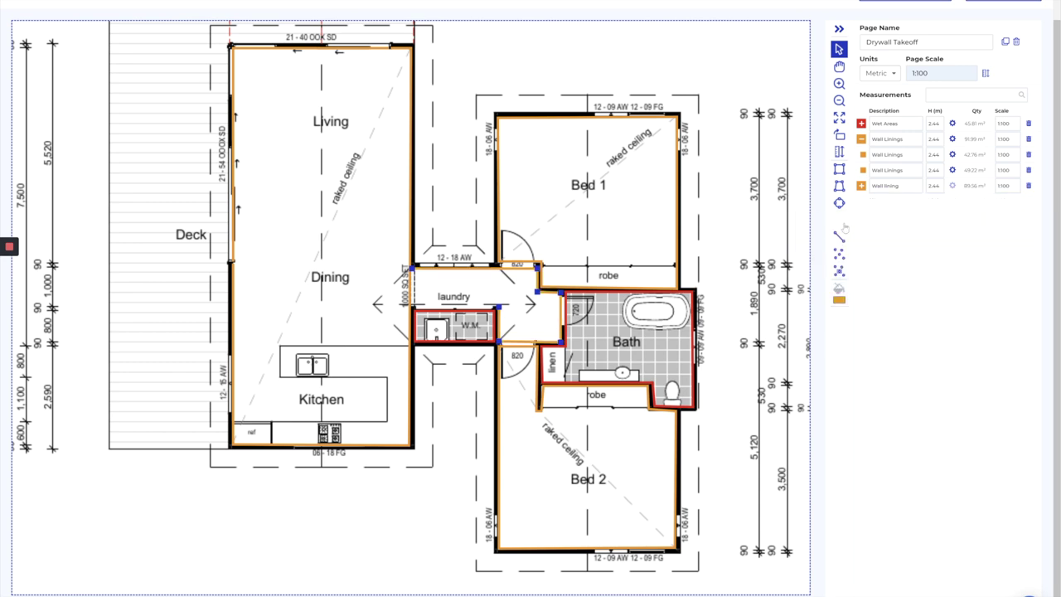
{"action": "left_click", "coordinate": [748, 72]}
{"action": "left_click", "coordinate": [511, 270]}
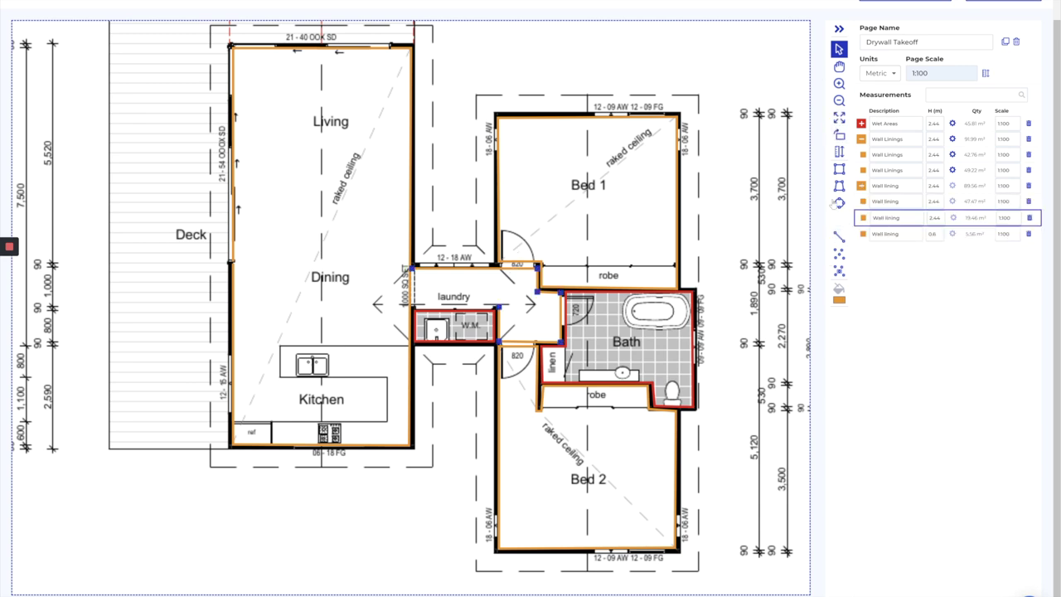
{"action": "left_click", "coordinate": [764, 77]}
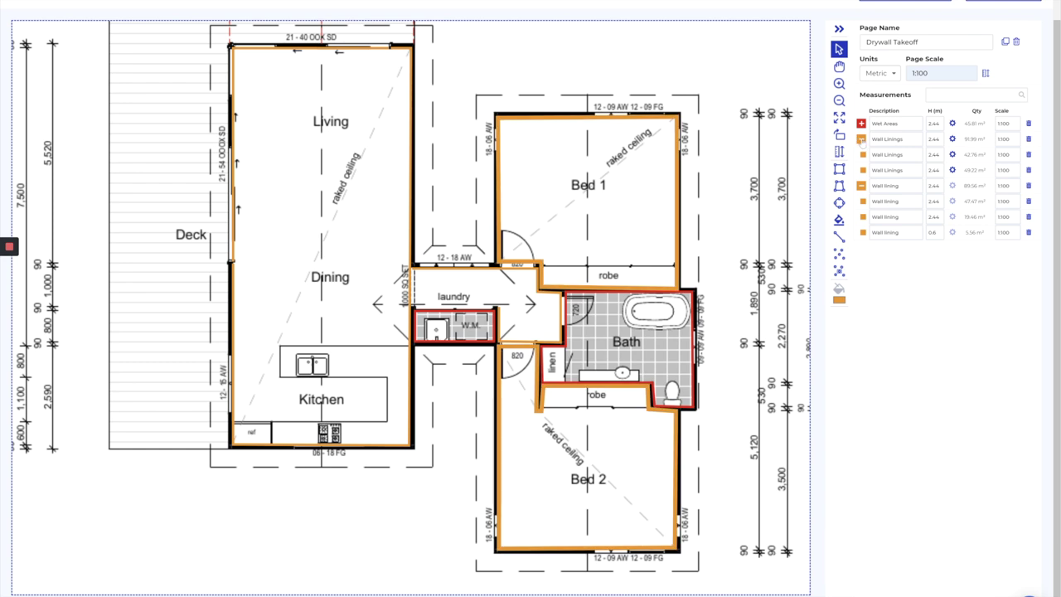
Step: Collapse both wall lining groups and draw a yellow-green rectangular area measurement over Living, Dining and Kitchen
{"action": "left_click", "coordinate": [861, 139]}
{"action": "left_click", "coordinate": [861, 155]}
{"action": "left_click", "coordinate": [838, 298]}
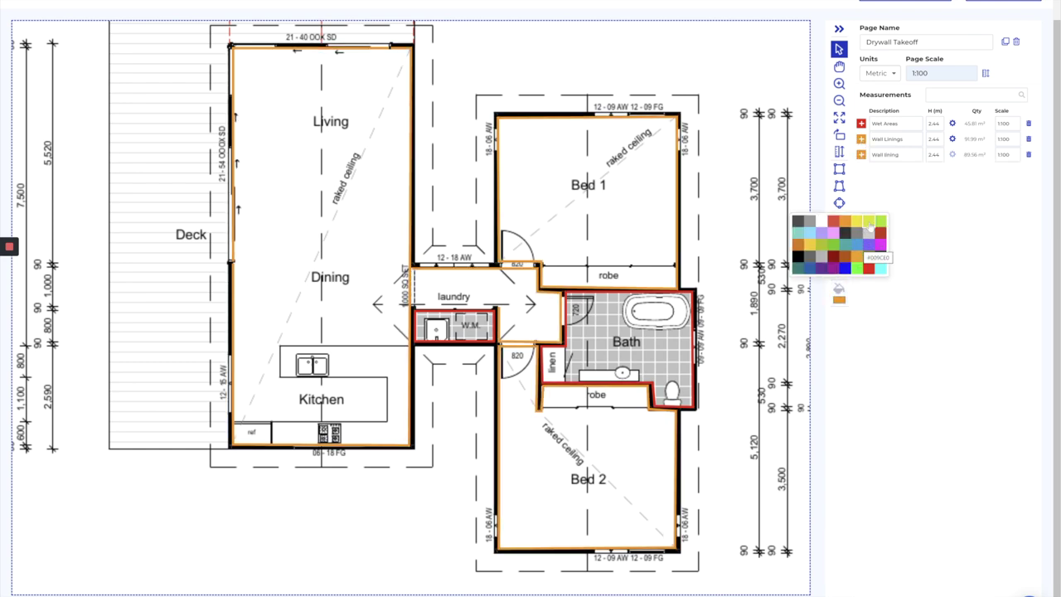
{"action": "left_click", "coordinate": [860, 266]}
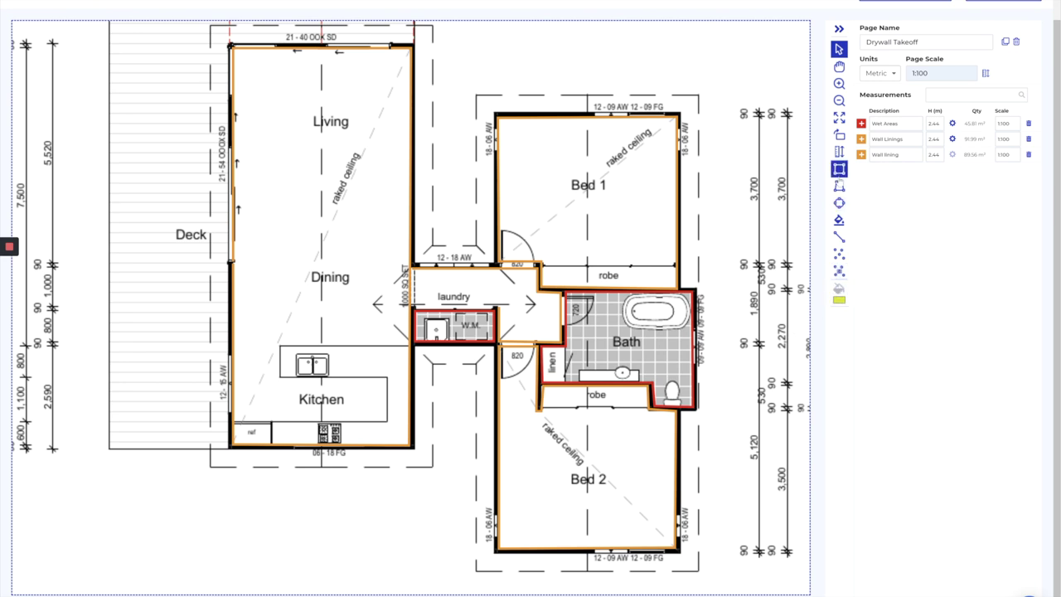
{"action": "left_click", "coordinate": [839, 169]}
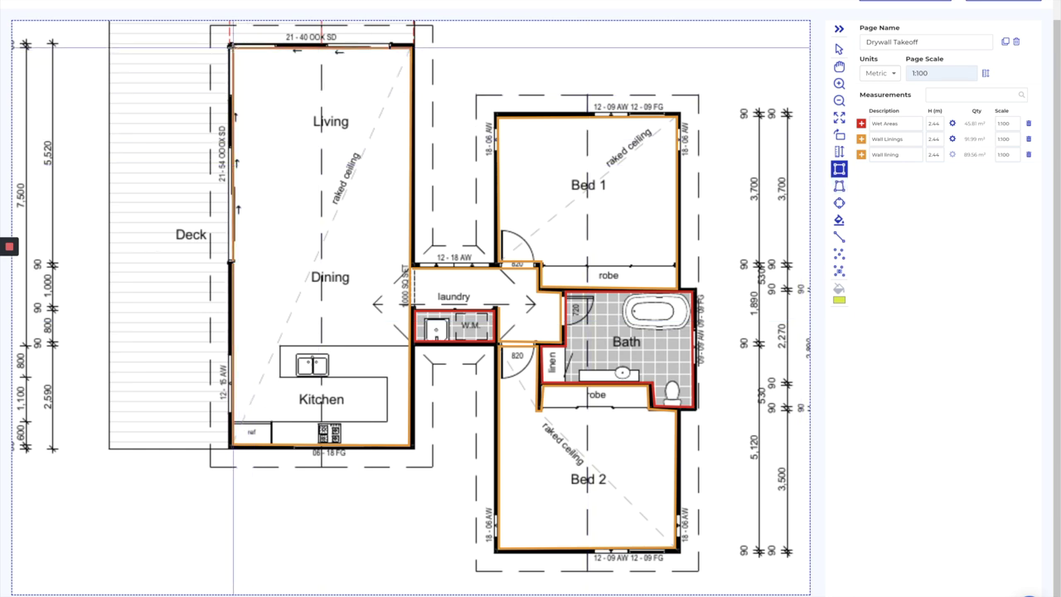
{"action": "left_click_drag", "start_coordinate": [233, 48], "coordinate": [409, 445]}
{"action": "double_click", "coordinate": [407, 446]}
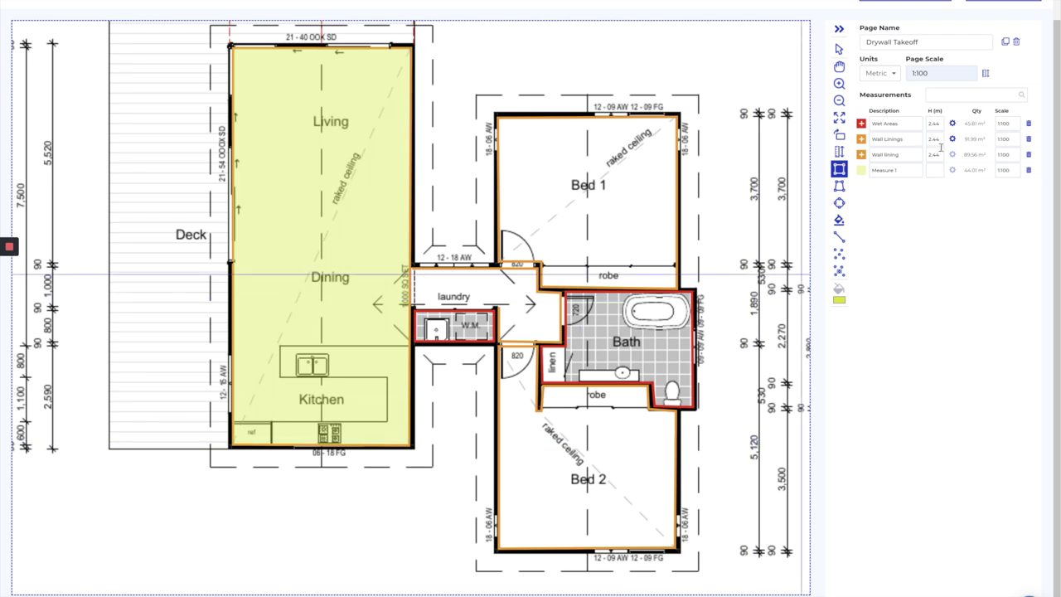
Step: Name the living area measurement Raked Ceiling and set its roof slope to 25 degrees
{"action": "left_click", "coordinate": [899, 172]}
{"action": "type", "text": "Raked Ceiling"}
{"action": "left_click", "coordinate": [905, 193]}
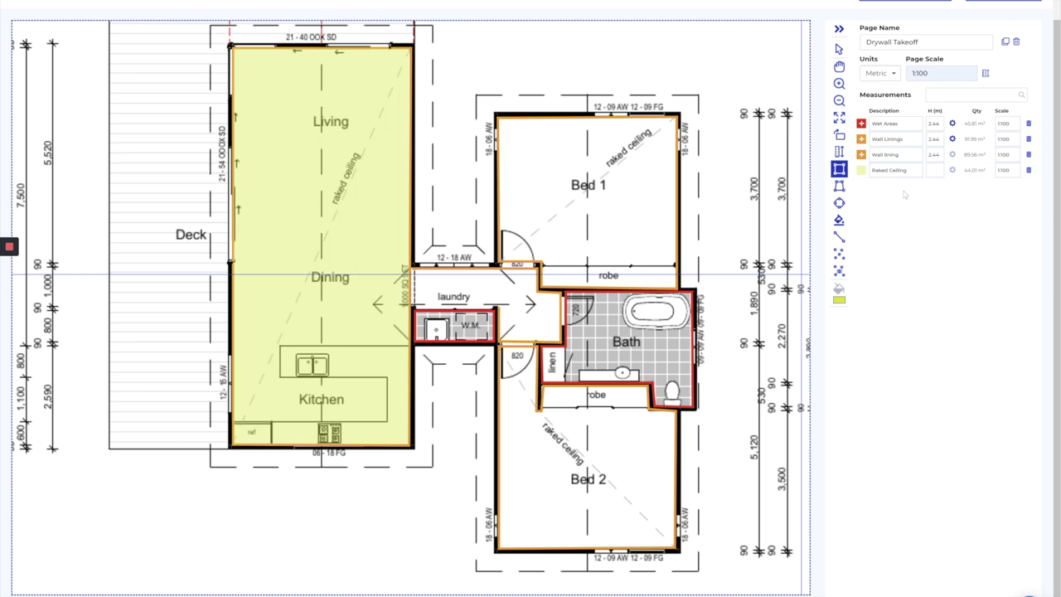
{"action": "left_click", "coordinate": [953, 170]}
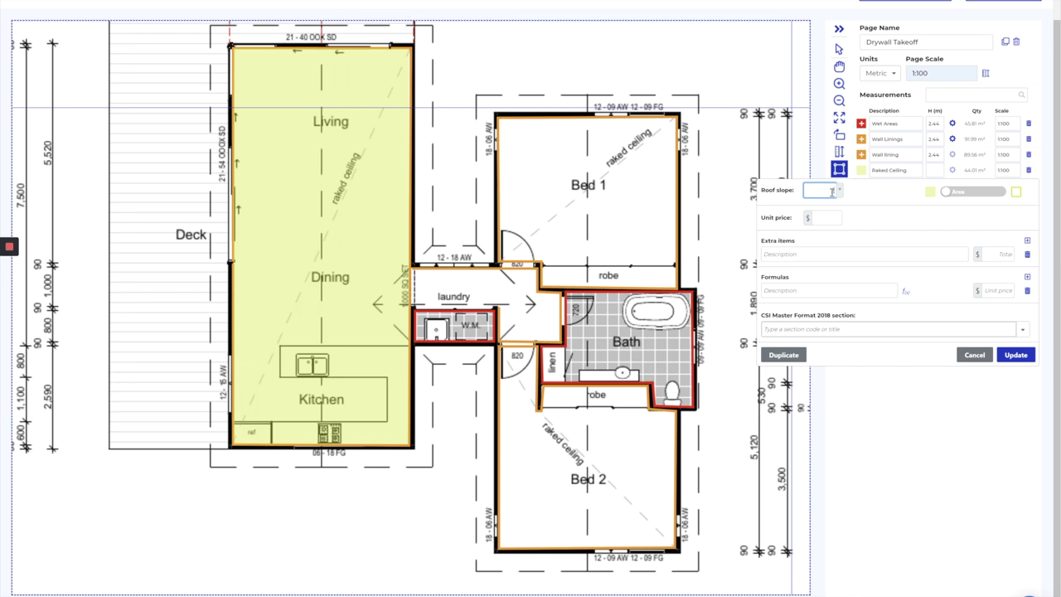
{"action": "left_click", "coordinate": [871, 195]}
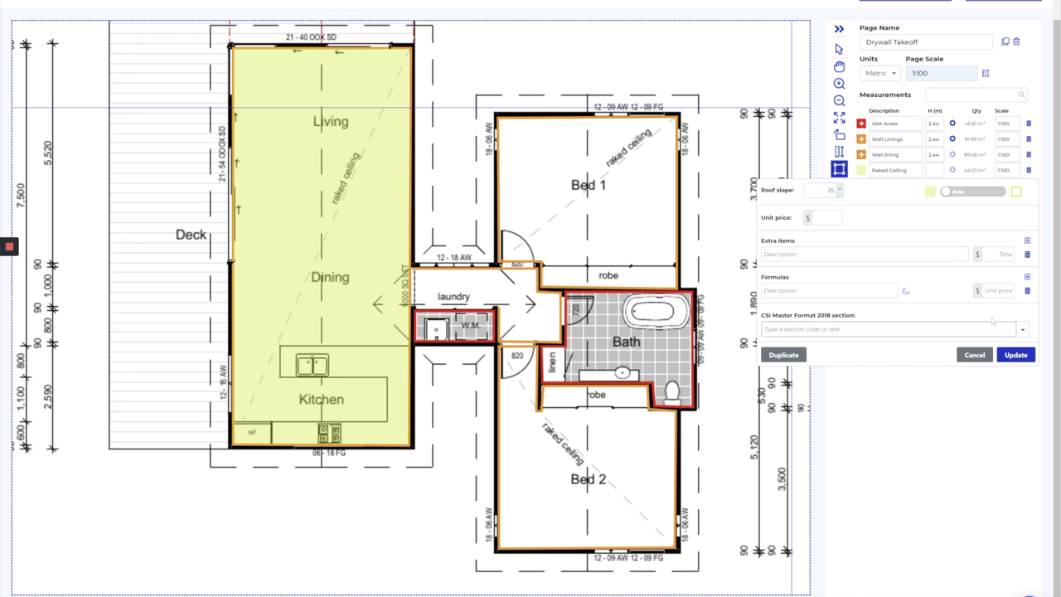
{"action": "left_click", "coordinate": [1016, 355]}
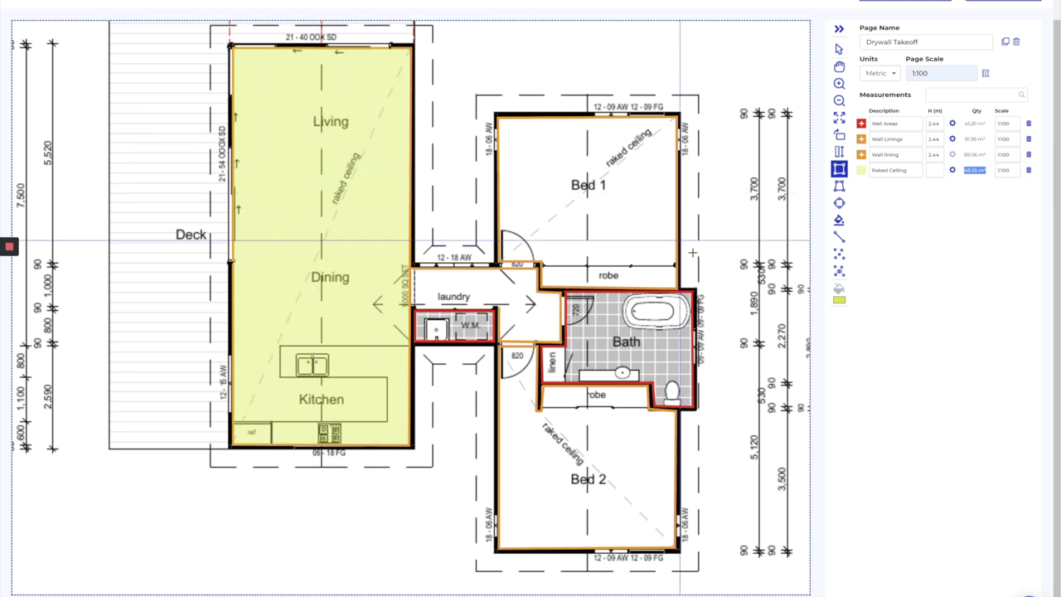
Step: Trace a polygon area measurement around the Bed 1 ceiling, including its robe and the doorway recess
{"action": "left_click", "coordinate": [839, 186]}
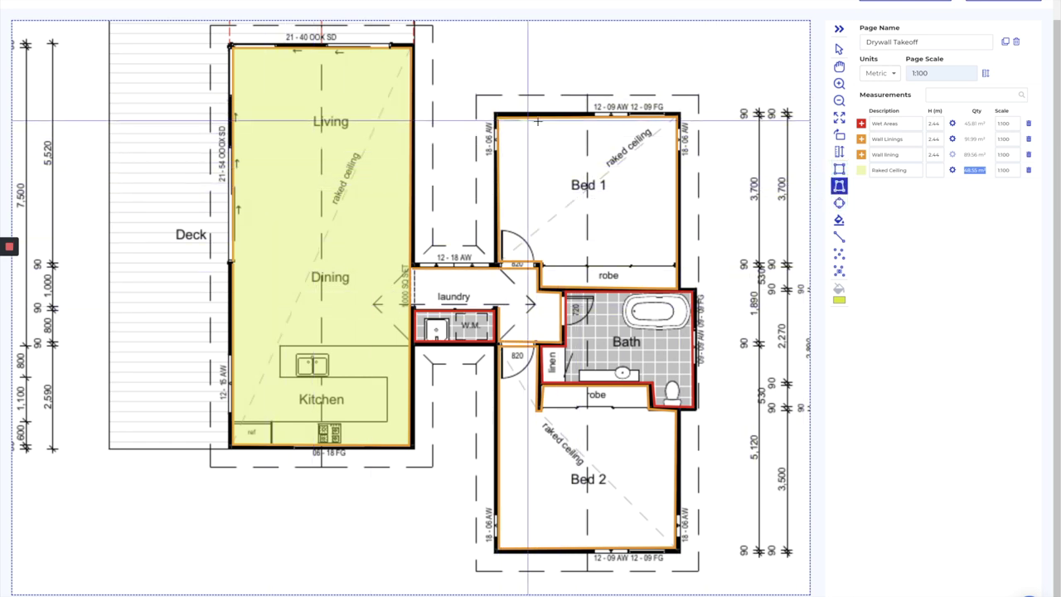
{"action": "left_click", "coordinate": [497, 119]}
{"action": "left_click", "coordinate": [678, 119]}
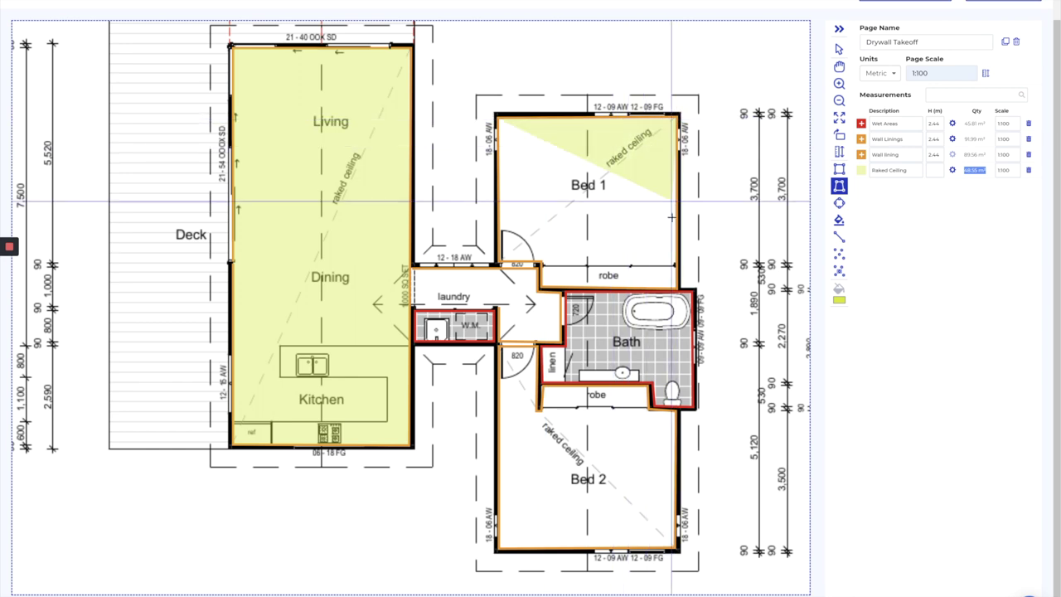
{"action": "left_click", "coordinate": [677, 289]}
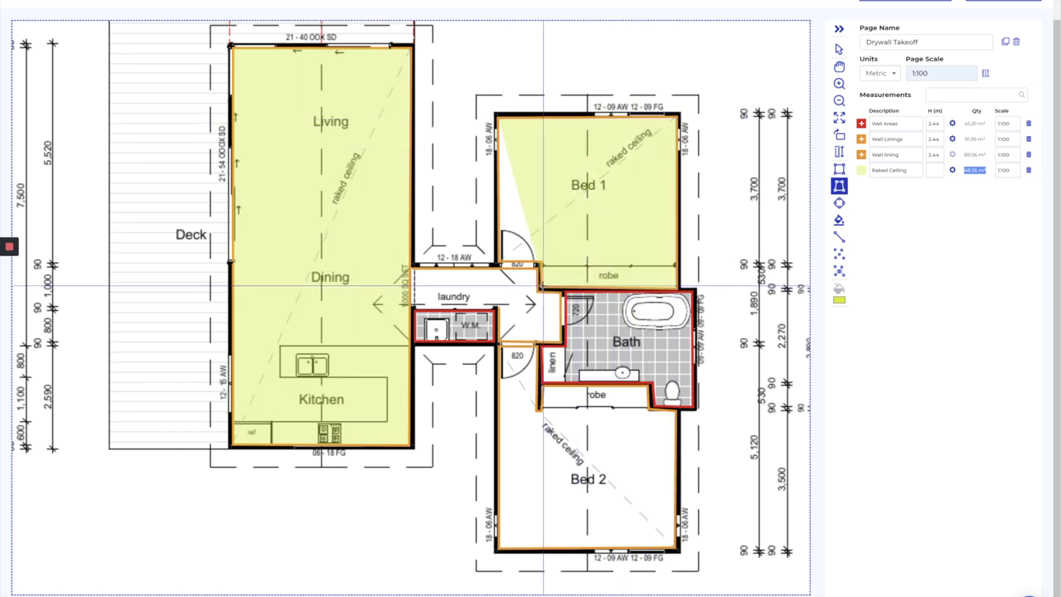
{"action": "left_click", "coordinate": [540, 289]}
{"action": "left_click", "coordinate": [538, 263]}
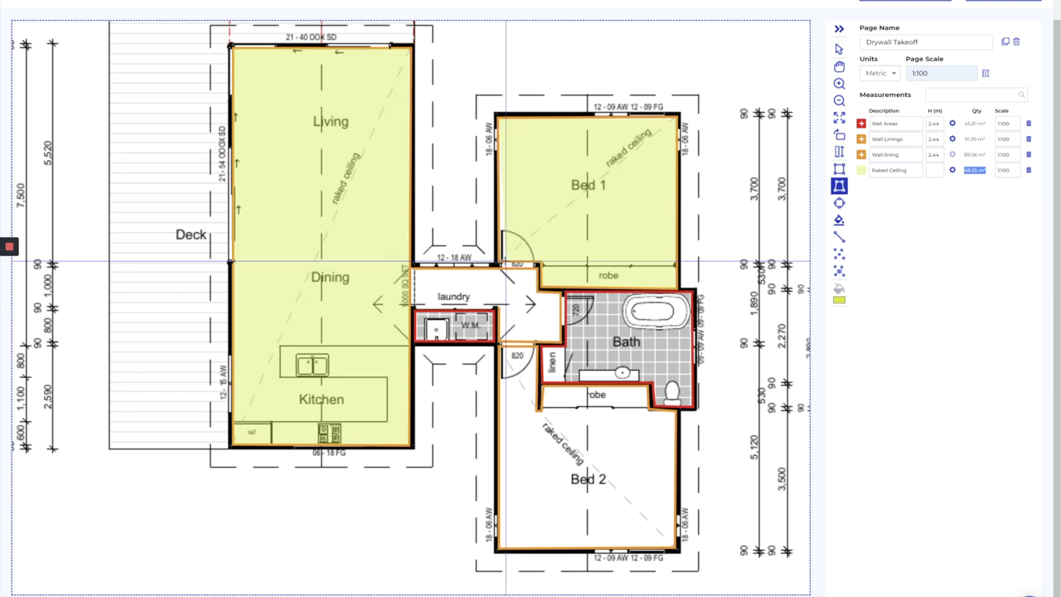
{"action": "double_click", "coordinate": [497, 264]}
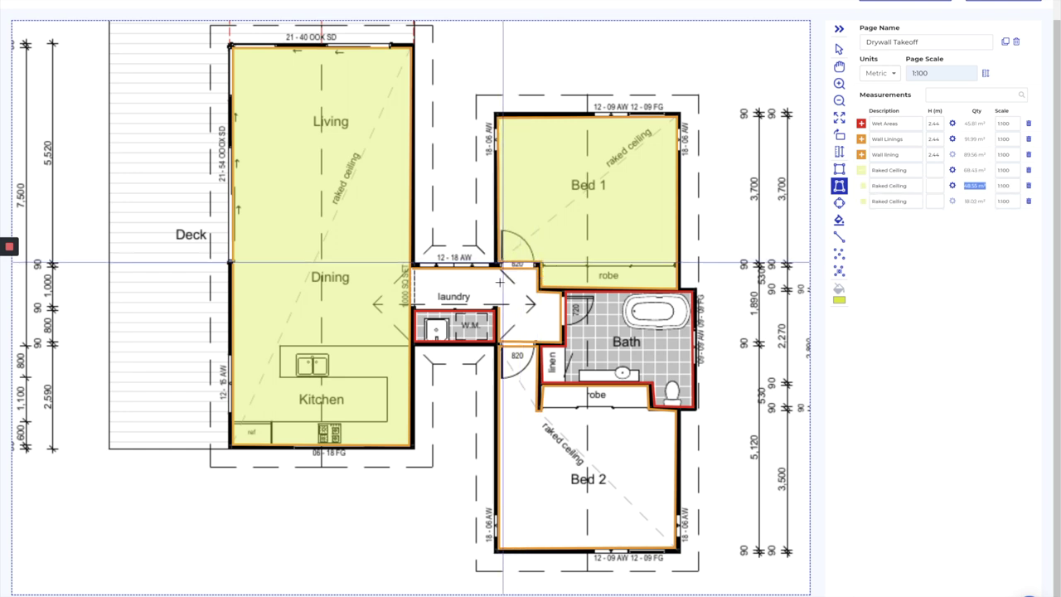
Step: Trace a polygon area measurement around the Bed 2 ceiling and its entry, excluding the robe
{"action": "left_click", "coordinate": [499, 344]}
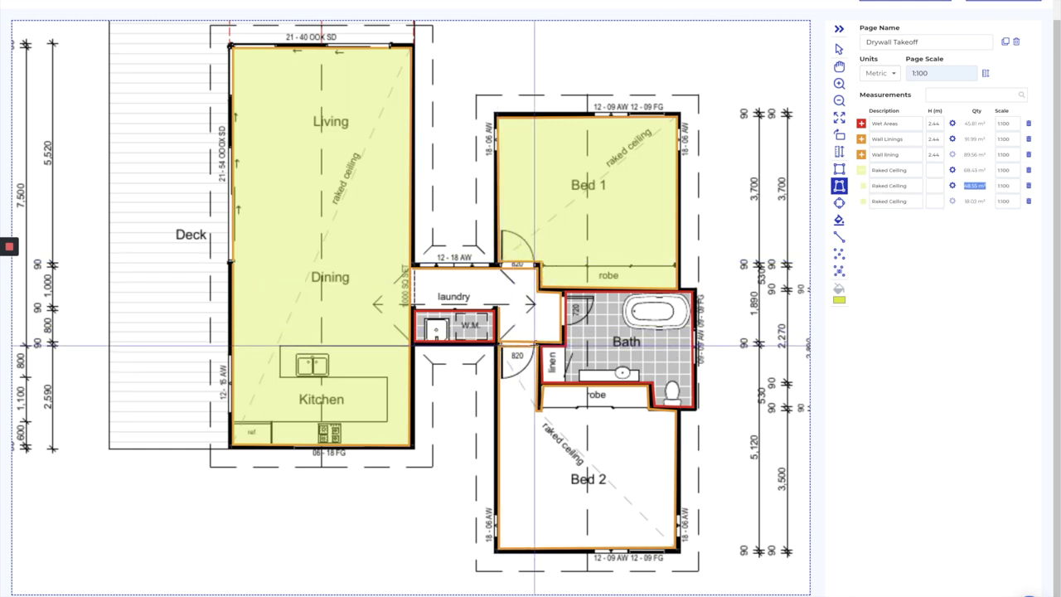
{"action": "left_click", "coordinate": [536, 343]}
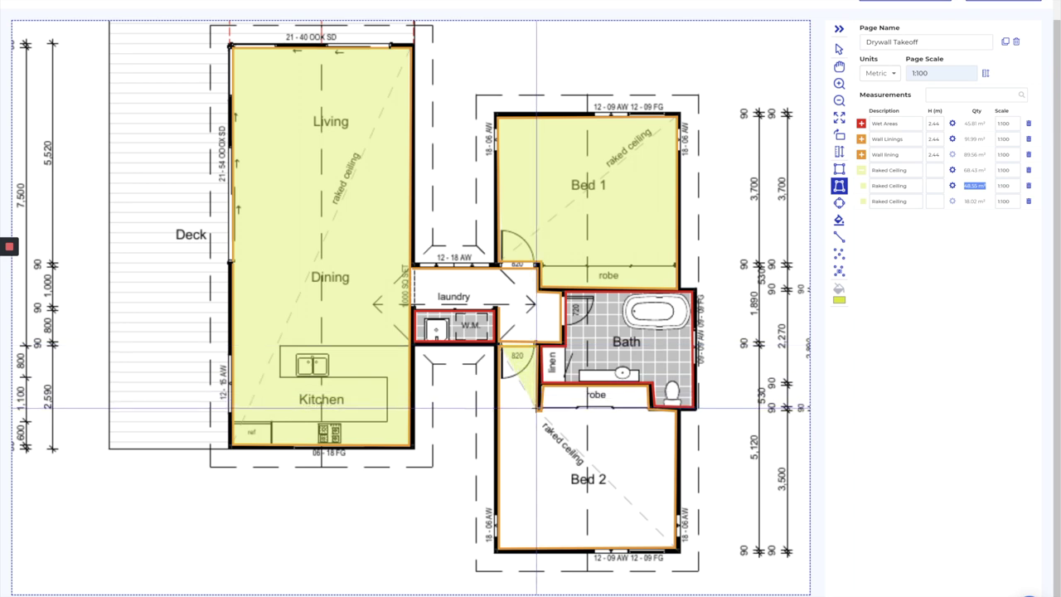
{"action": "left_click", "coordinate": [537, 411]}
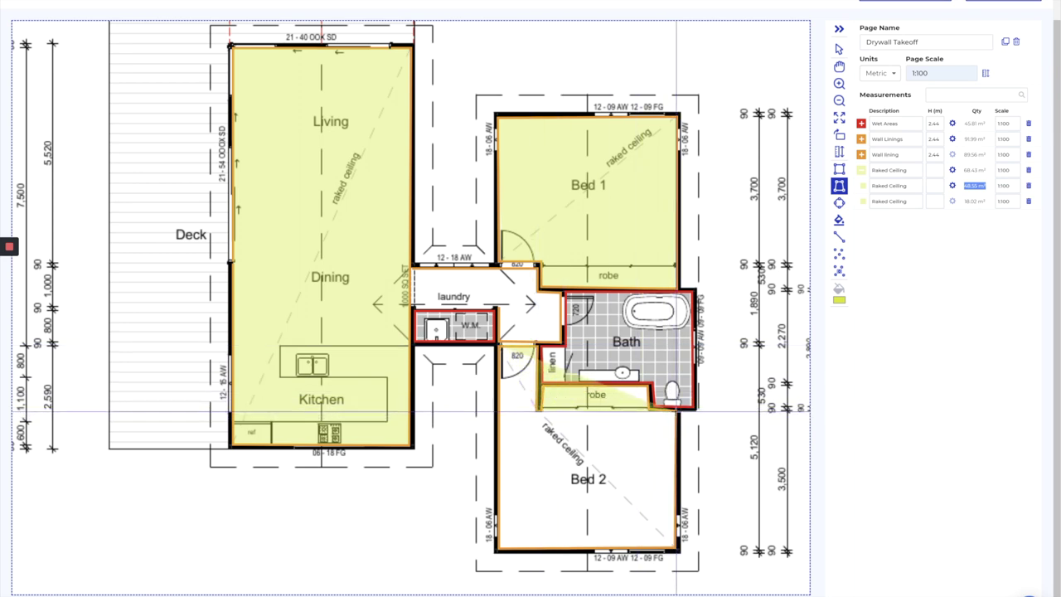
{"action": "left_click", "coordinate": [676, 410]}
{"action": "left_click", "coordinate": [675, 547]}
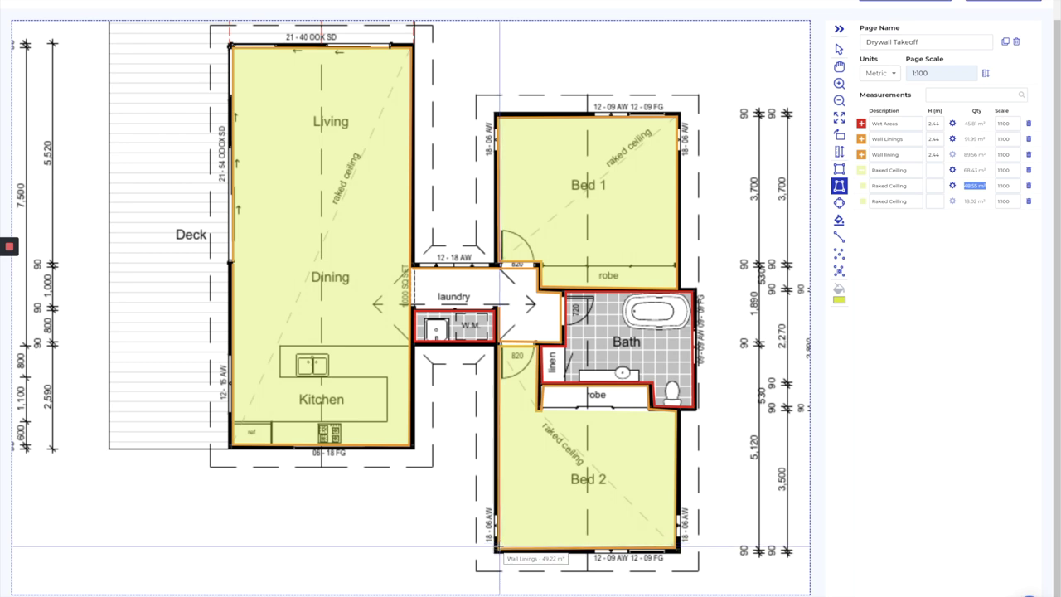
{"action": "double_click", "coordinate": [498, 547]}
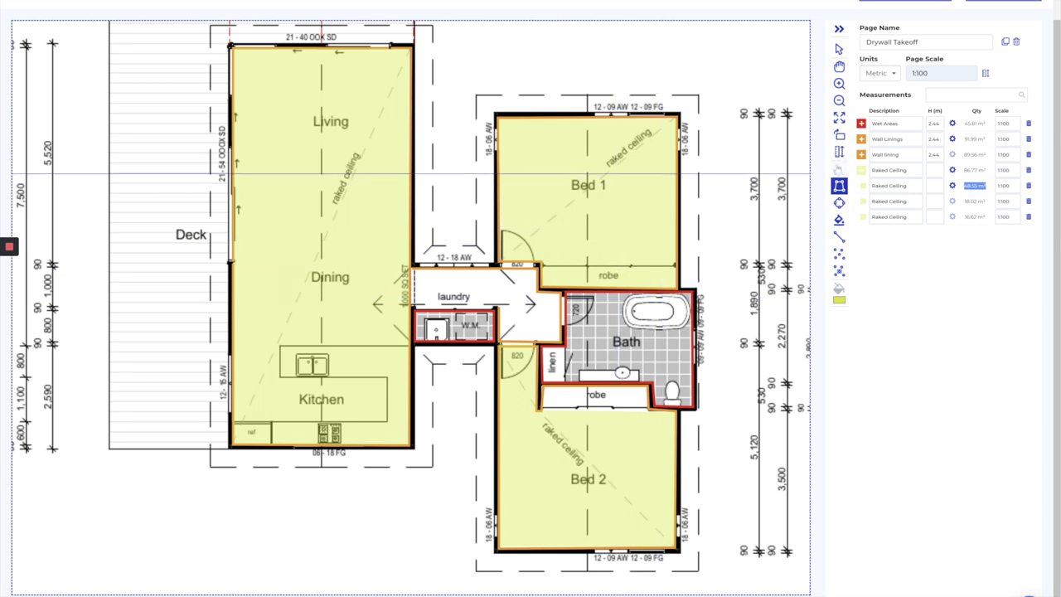
Step: Set the roof slope of the Bed 1 and Bed 2 raked ceilings to 25 degrees and collapse the Raked Ceiling group
{"action": "left_click", "coordinate": [952, 201]}
{"action": "left_click", "coordinate": [827, 221]}
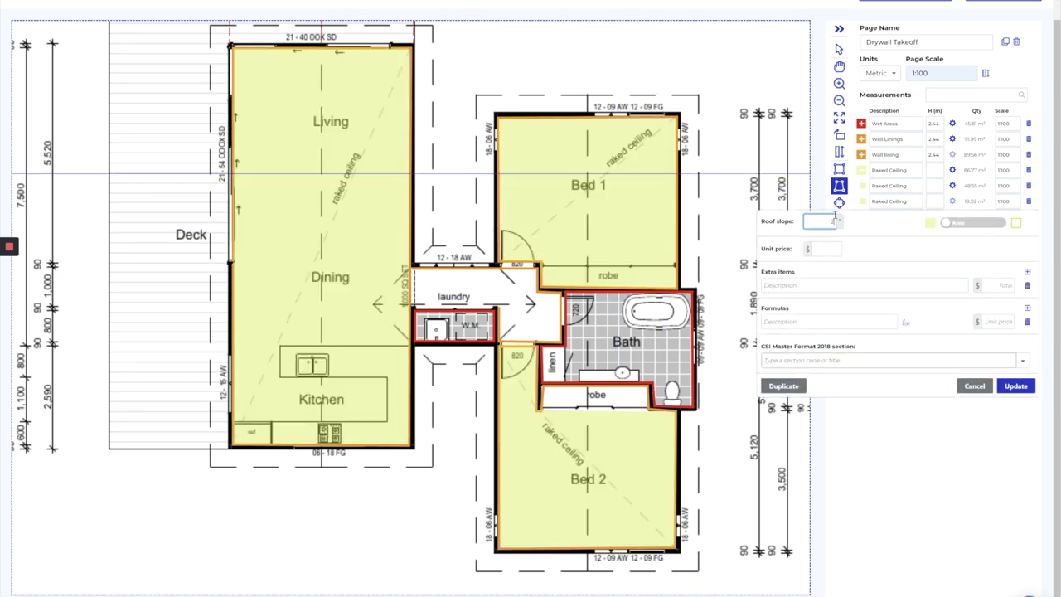
{"action": "left_click", "coordinate": [1026, 387]}
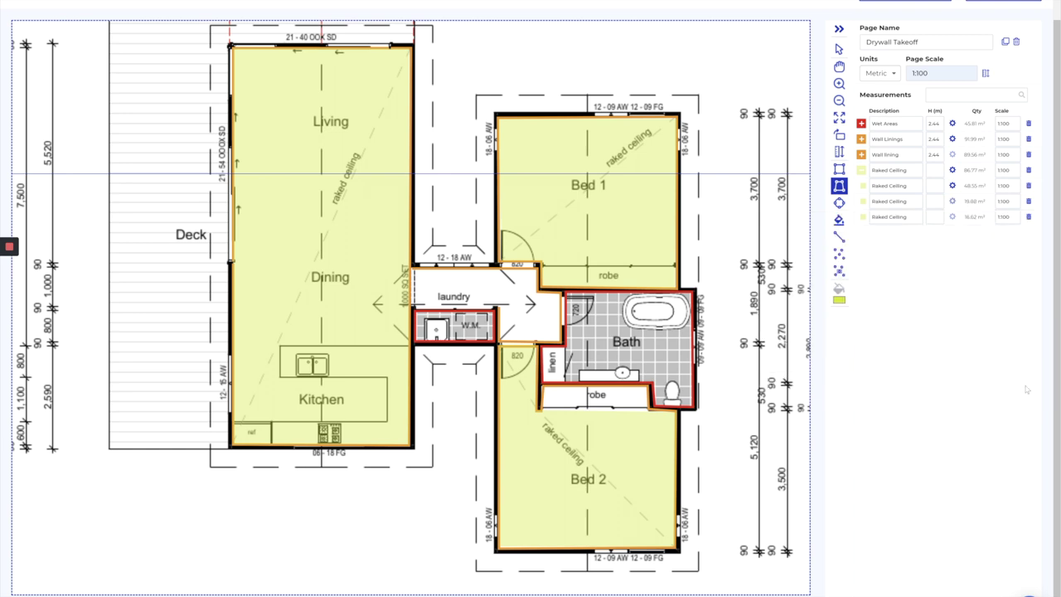
{"action": "left_click", "coordinate": [952, 217]}
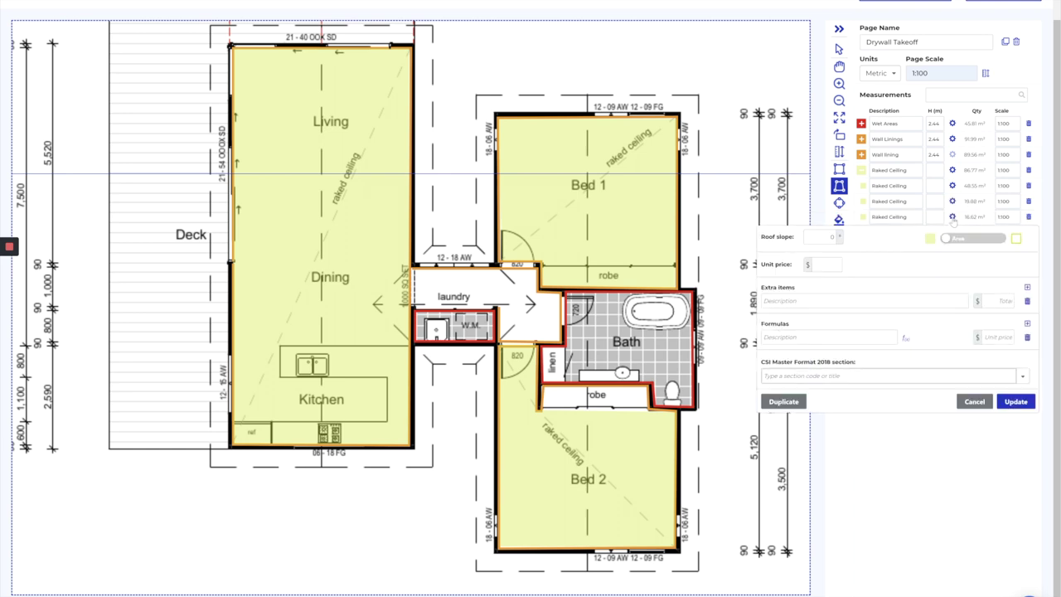
{"action": "left_click", "coordinate": [823, 236]}
{"action": "left_click", "coordinate": [1026, 404]}
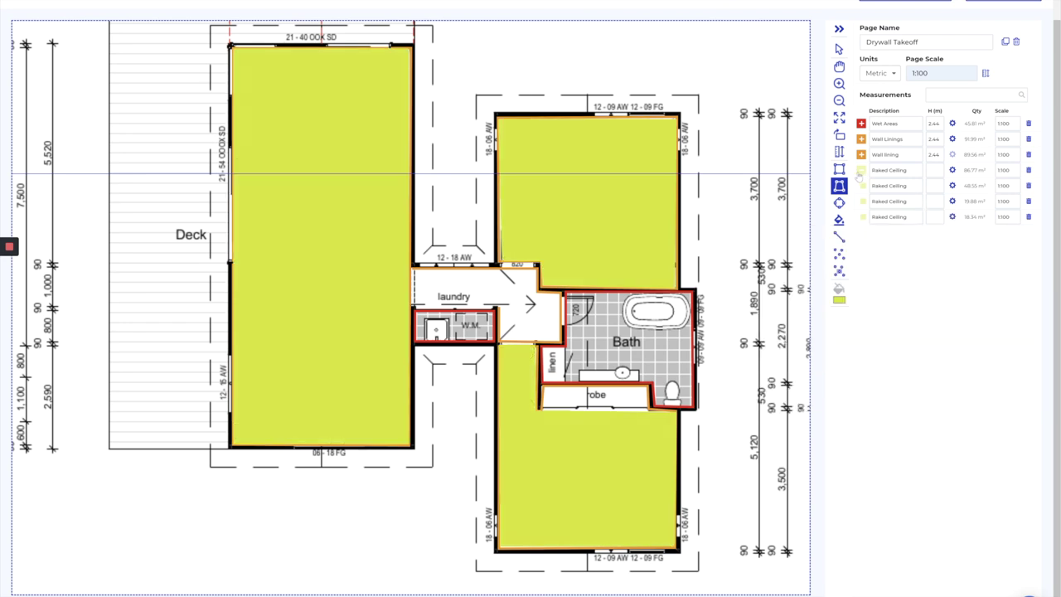
{"action": "left_click", "coordinate": [861, 170]}
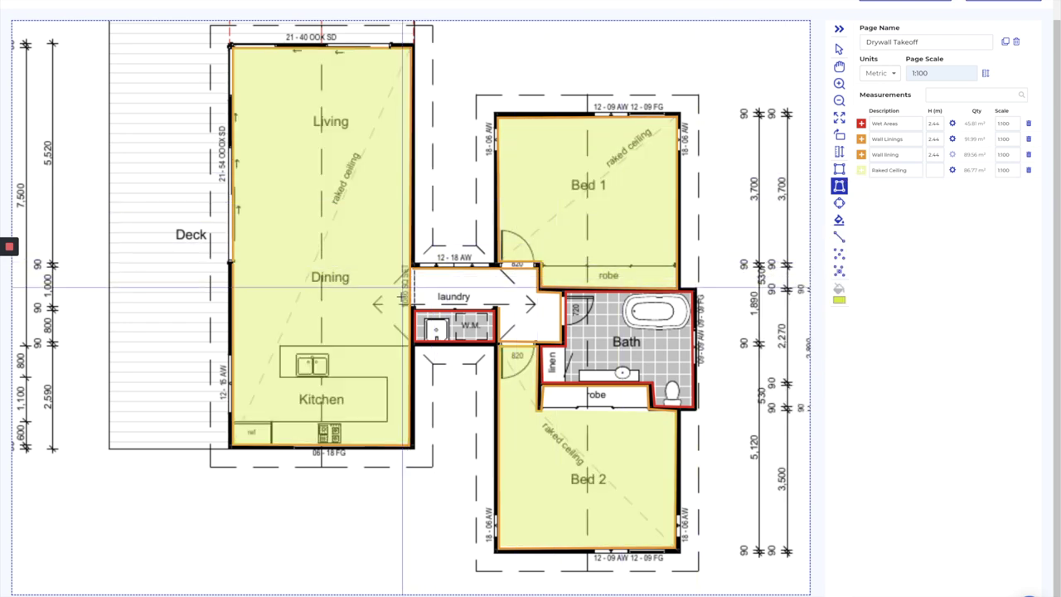
Step: Choose lime green as the measurement colour and trace a polygon area over the hallway and laundry ceiling
{"action": "left_click", "coordinate": [839, 297]}
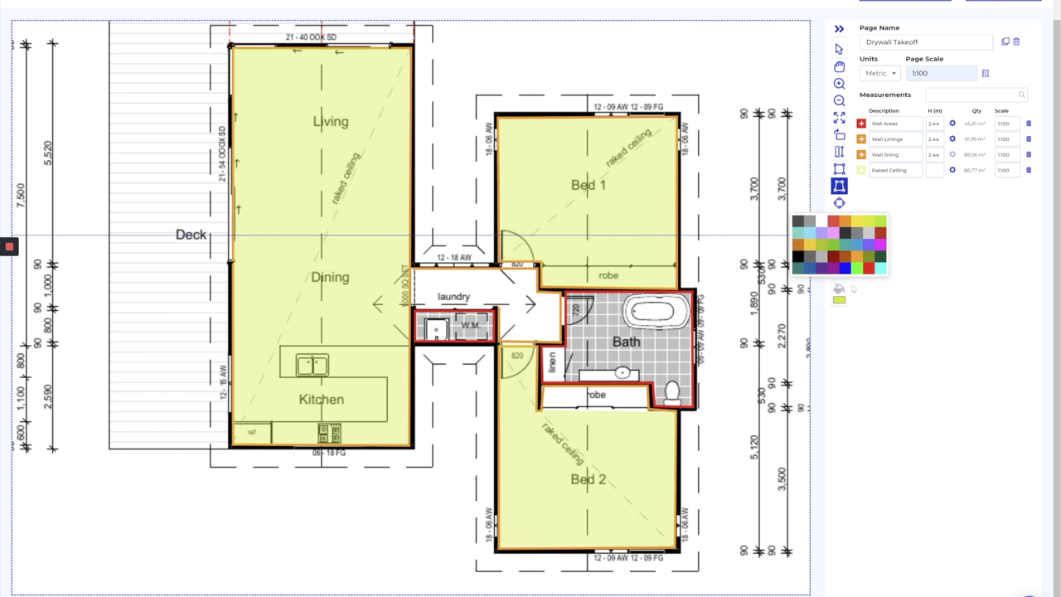
{"action": "left_click", "coordinate": [880, 231]}
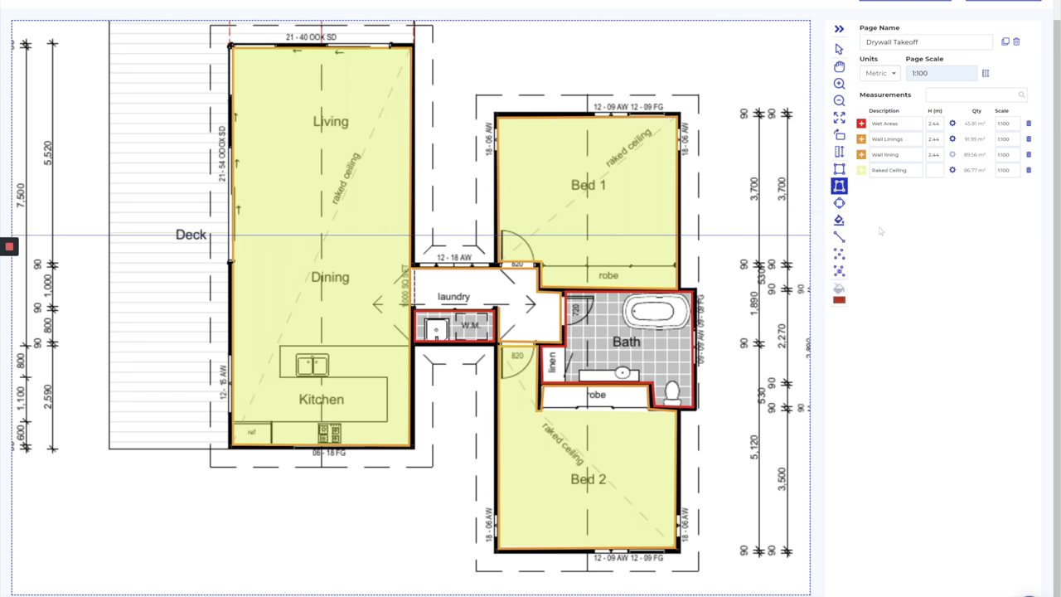
{"action": "left_click", "coordinate": [838, 296]}
{"action": "left_click", "coordinate": [883, 225]}
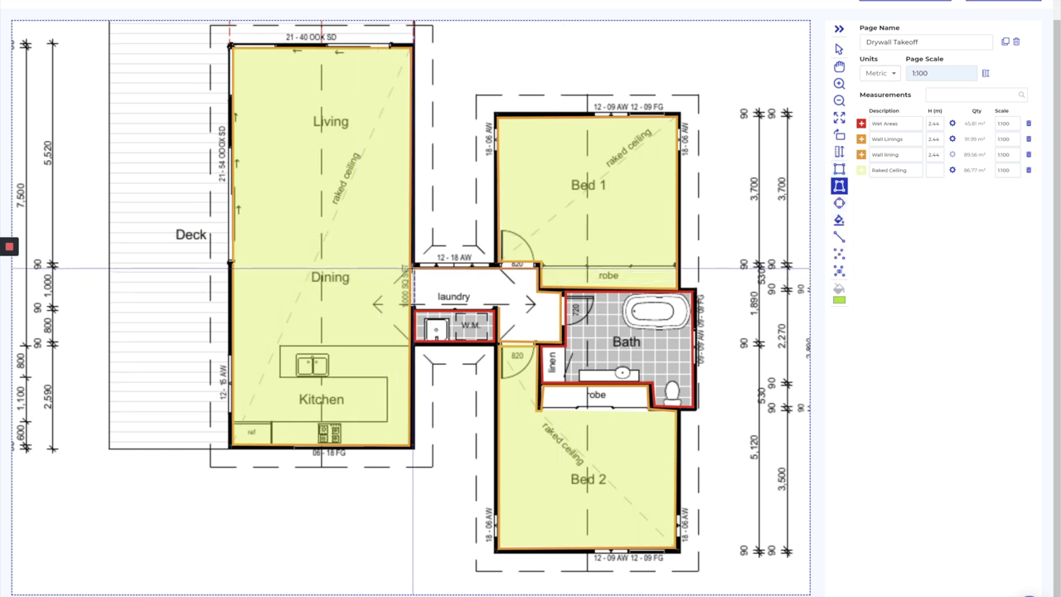
{"action": "left_click", "coordinate": [413, 268]}
{"action": "left_click", "coordinate": [538, 267]}
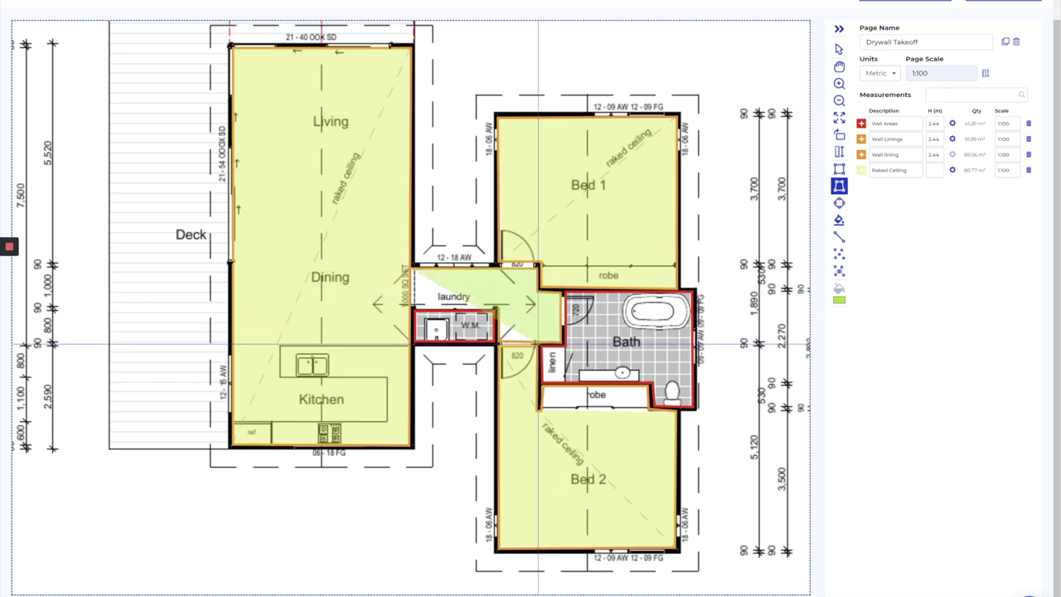
{"action": "left_click", "coordinate": [539, 342]}
{"action": "double_click", "coordinate": [499, 338]}
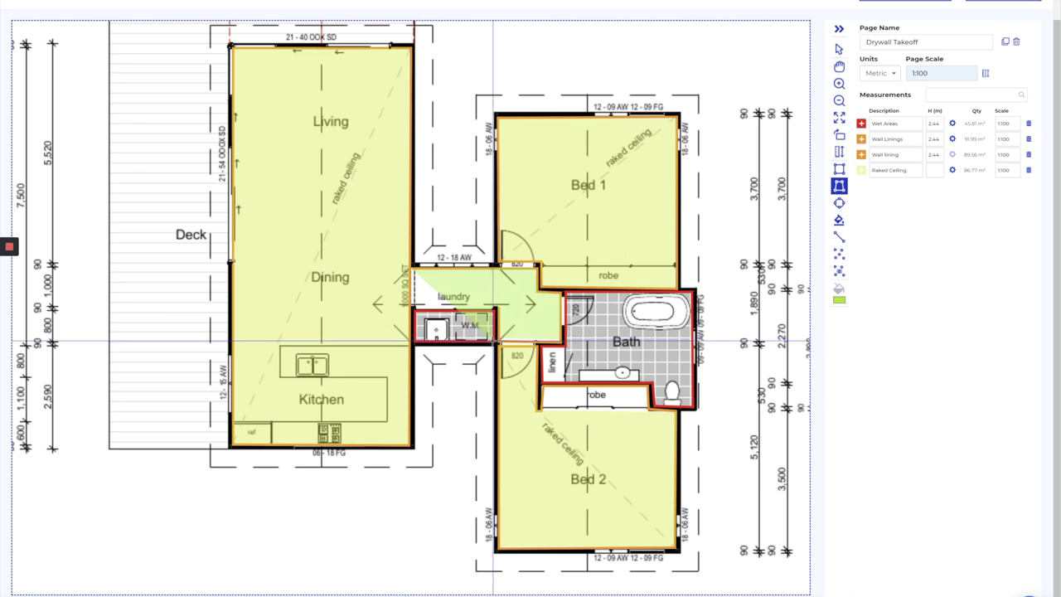
{"action": "double_click", "coordinate": [414, 341]}
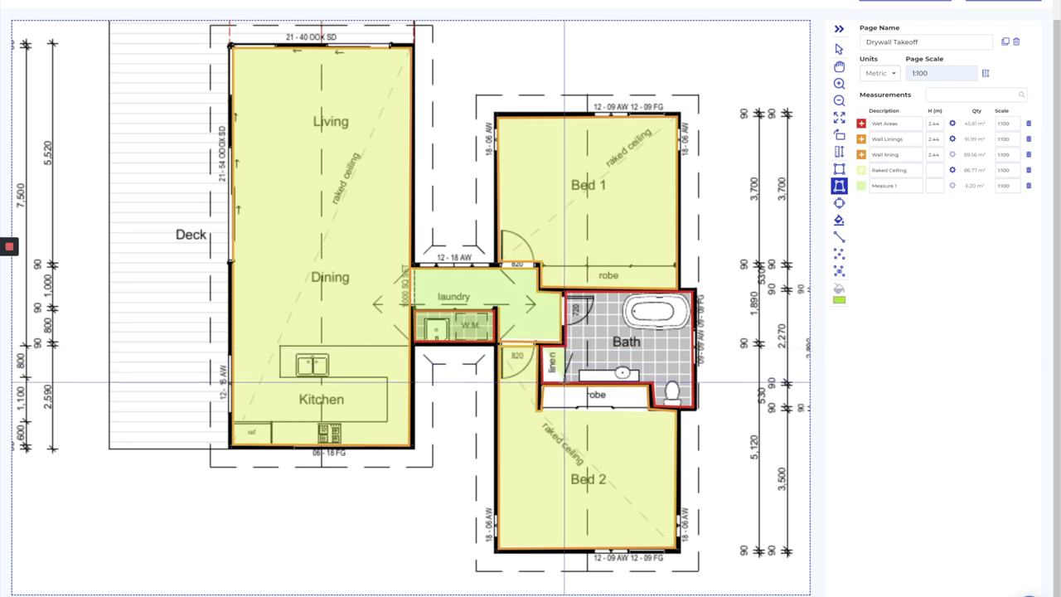
Step: Complete the linen cupboard ceiling area and trace a polygon area measurement over the Bed 2 robe ceiling
{"action": "left_click", "coordinate": [543, 385]}
{"action": "left_click", "coordinate": [646, 387]}
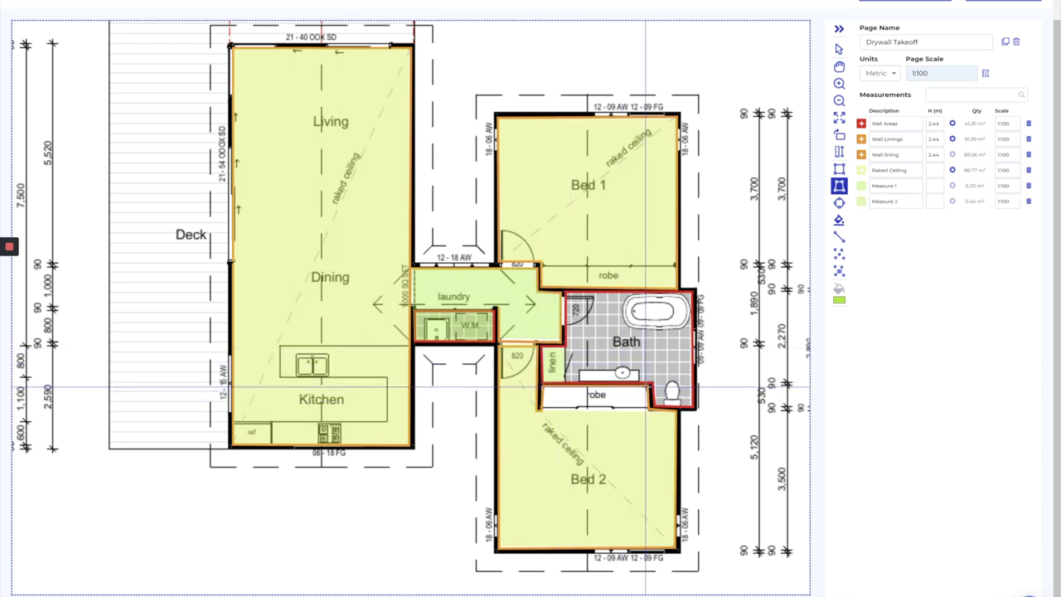
{"action": "left_click", "coordinate": [645, 409]}
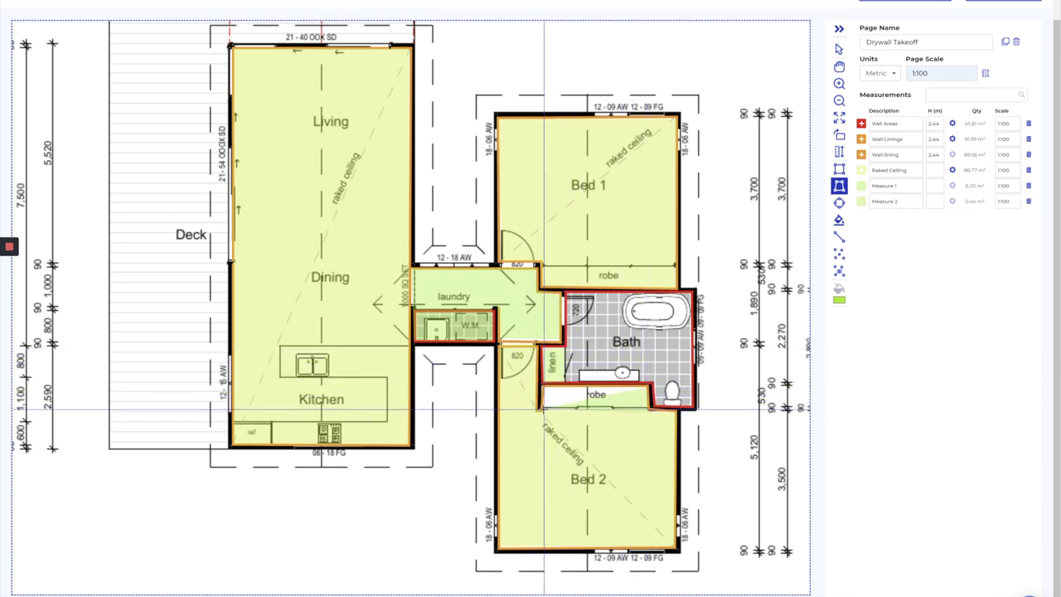
{"action": "left_click", "coordinate": [544, 409]}
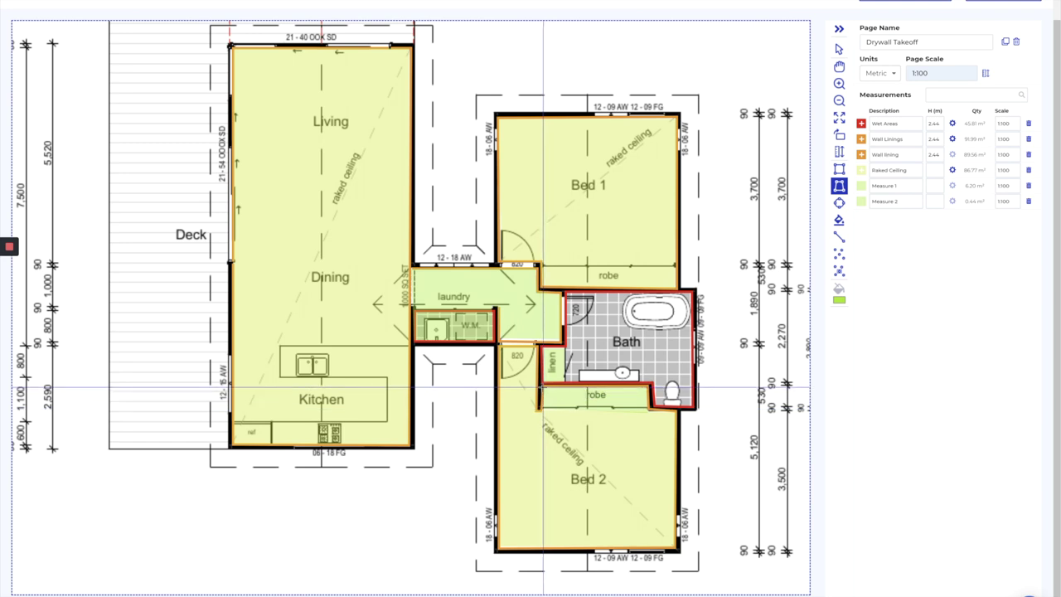
{"action": "left_click", "coordinate": [544, 388]}
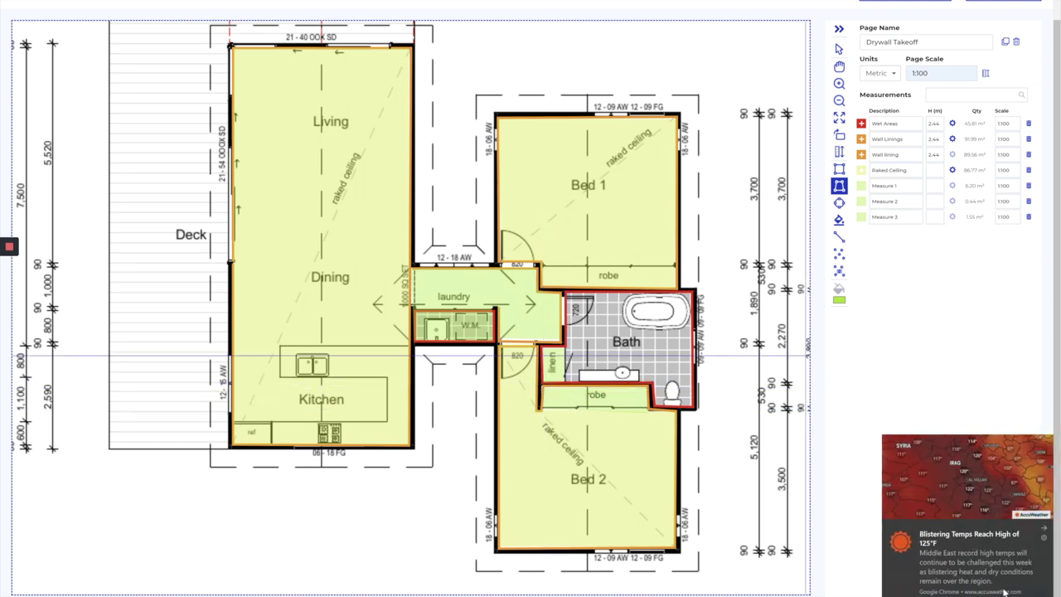
{"action": "left_click", "coordinate": [1044, 532]}
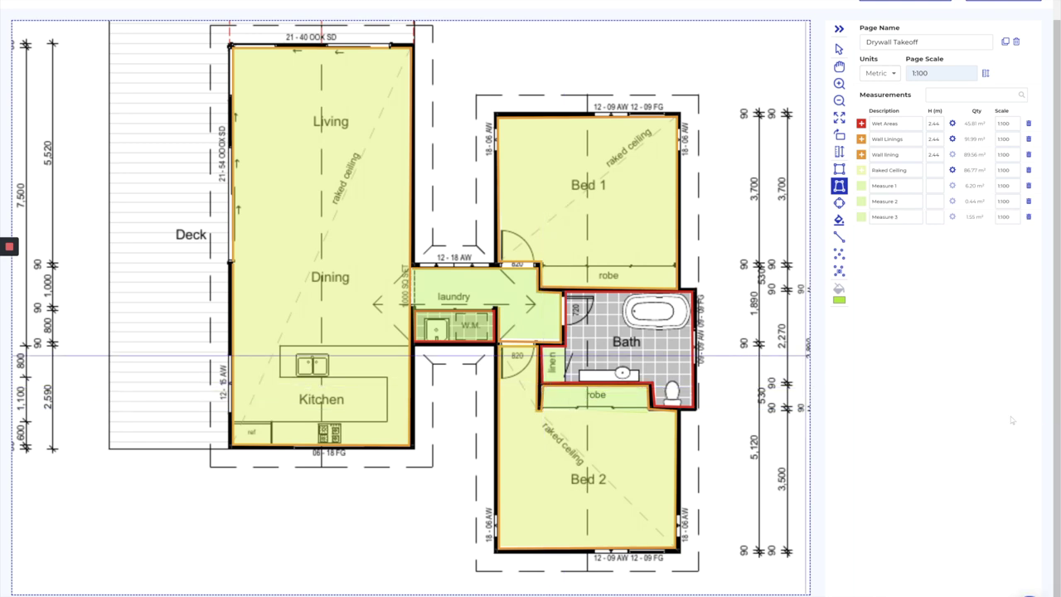
Step: Choose teal as the measurement colour and trace a polygon area around the bathroom ceiling, following the recess beside the toilet
{"action": "left_click", "coordinate": [838, 290]}
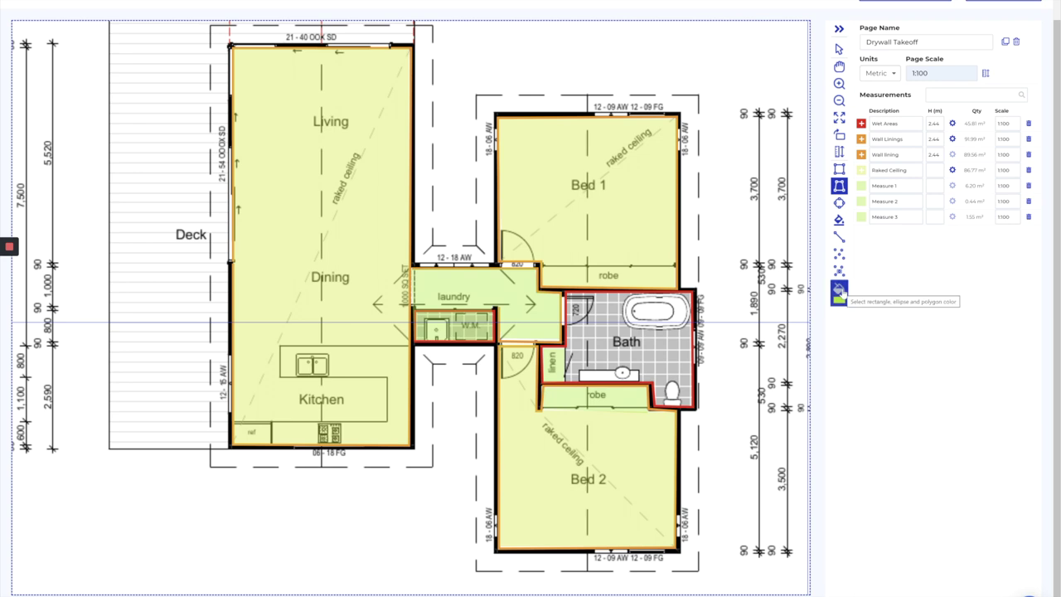
{"action": "mouse_move", "coordinate": [840, 291]}
{"action": "left_click", "coordinate": [852, 249]}
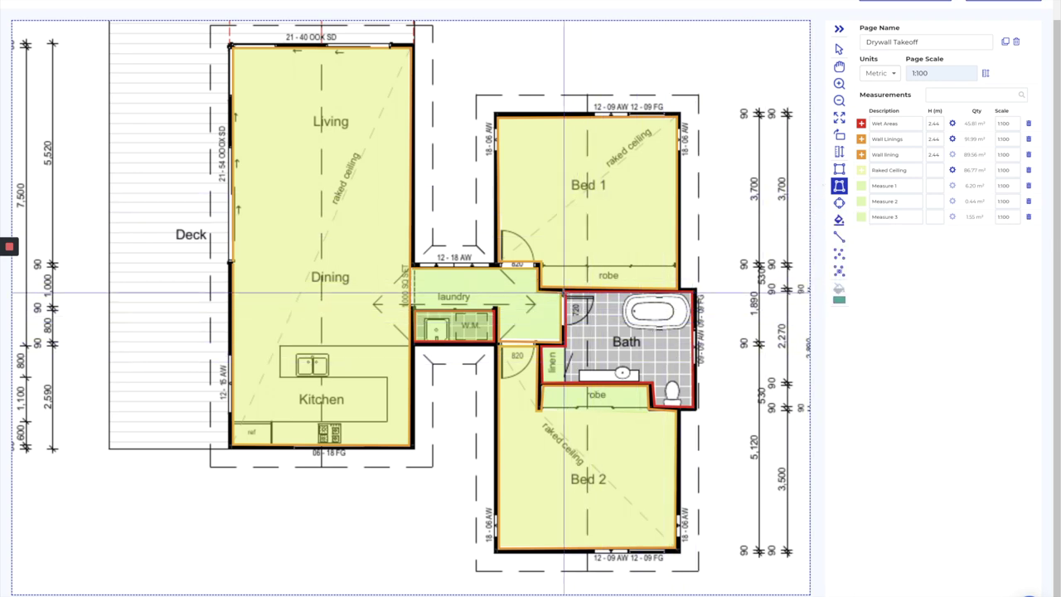
{"action": "left_click", "coordinate": [566, 291]}
{"action": "left_click", "coordinate": [691, 292]}
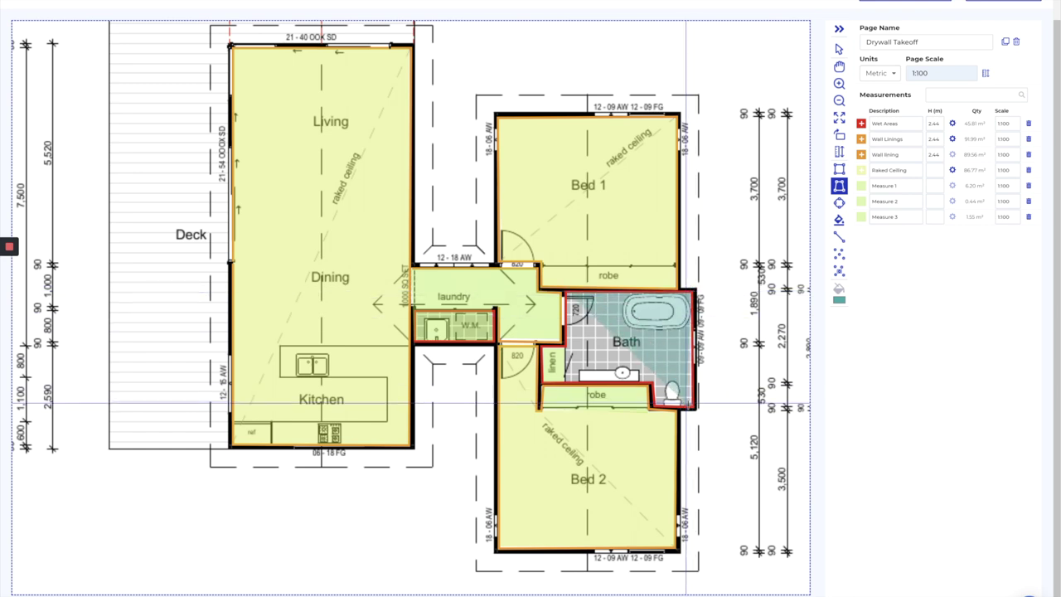
{"action": "left_click", "coordinate": [692, 404]}
{"action": "left_click", "coordinate": [654, 405]}
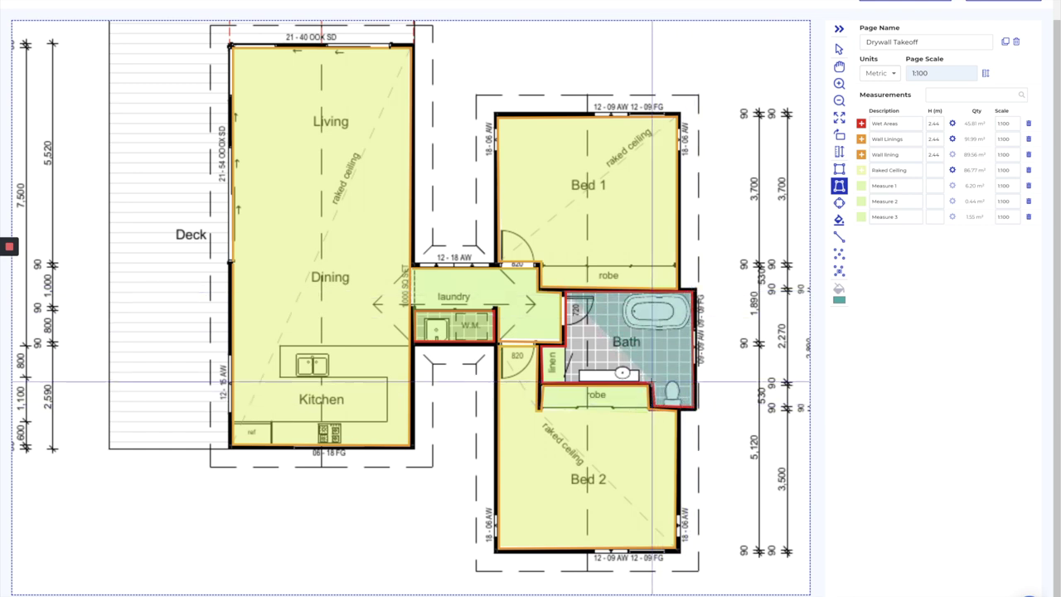
{"action": "left_click", "coordinate": [651, 383]}
{"action": "double_click", "coordinate": [566, 383]}
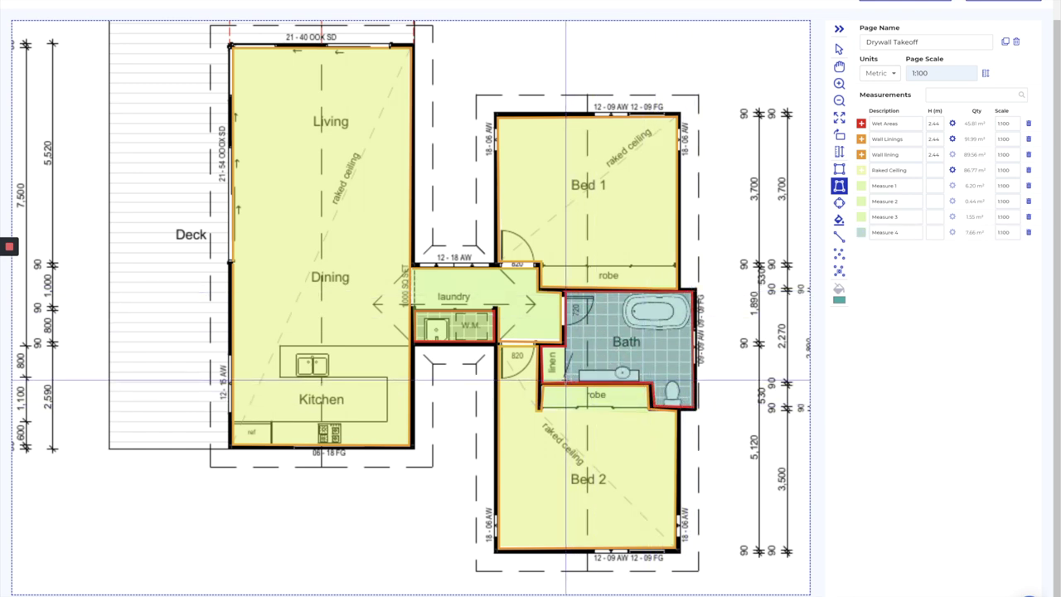
Step: Name the bathroom ceiling measurement We Area Ceiling and the hallway, linen and robe ceiling measurements Flat Ceiling
{"action": "left_click", "coordinate": [907, 230]}
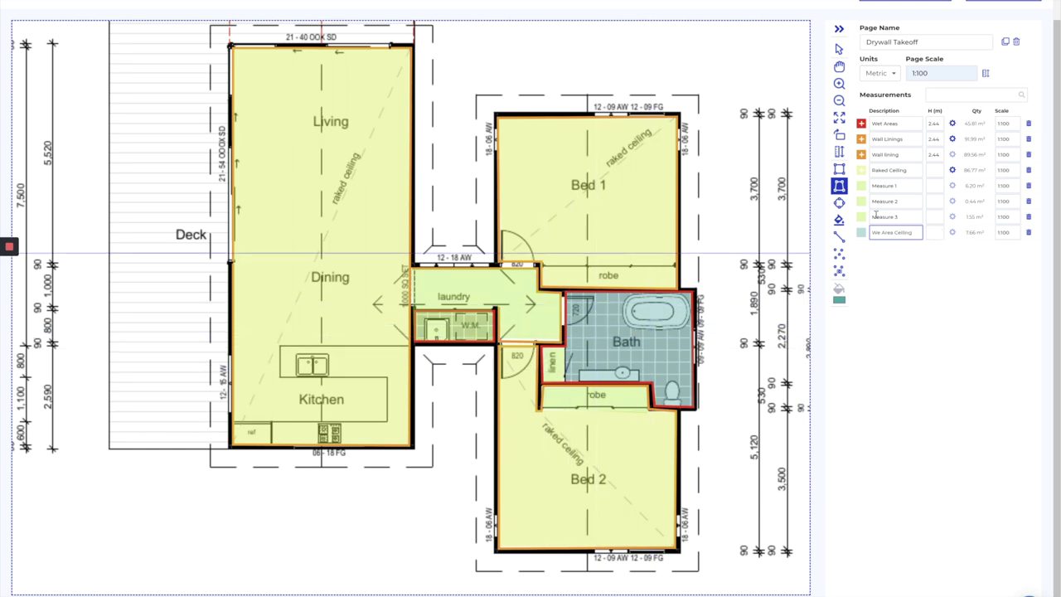
{"action": "left_click", "coordinate": [905, 186]}
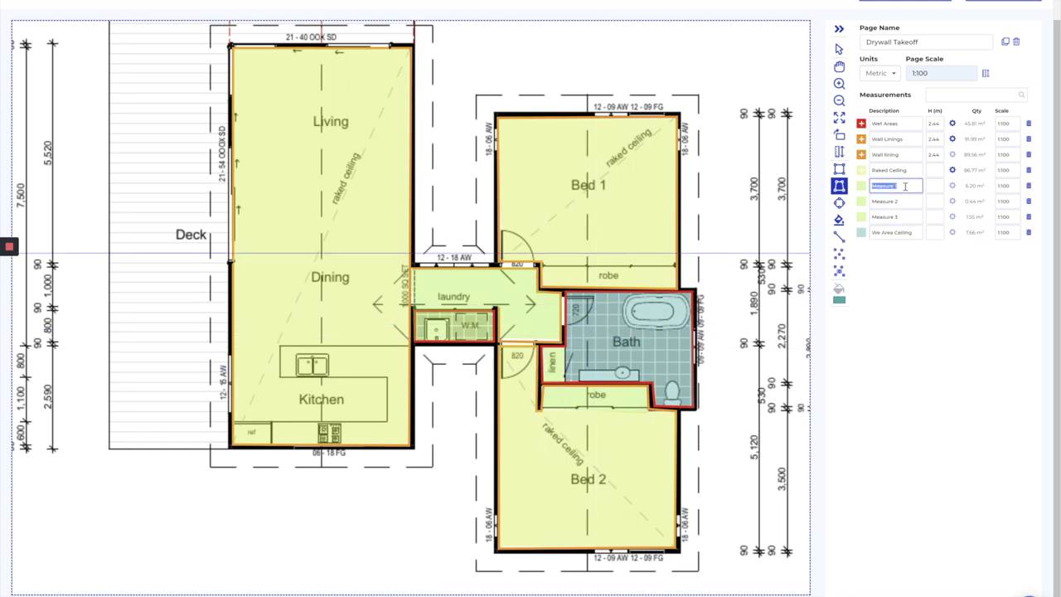
{"action": "type", "text": "Flo"}
{"action": "left_click", "coordinate": [905, 199]}
{"action": "type", "text": "Flat Ceiling"}
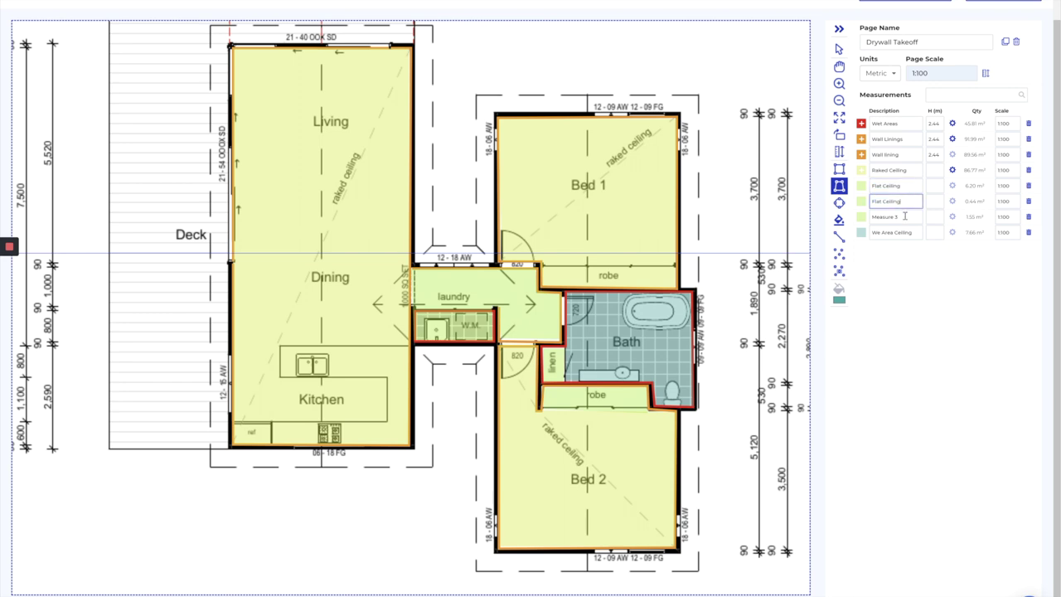
{"action": "left_click", "coordinate": [903, 231]}
{"action": "type", "text": "Flat Ceiling"}
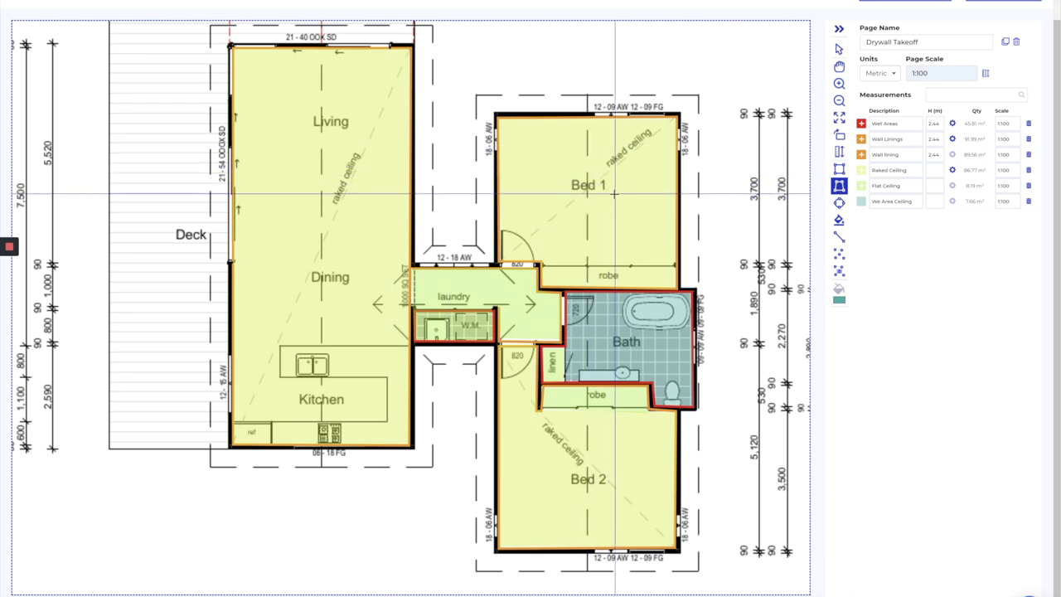
Step: Review the Bed 1 raked ceiling area and the wall lining, raked, flat and wet area ceiling measurement entries
{"action": "mouse_move", "coordinate": [552, 238]}
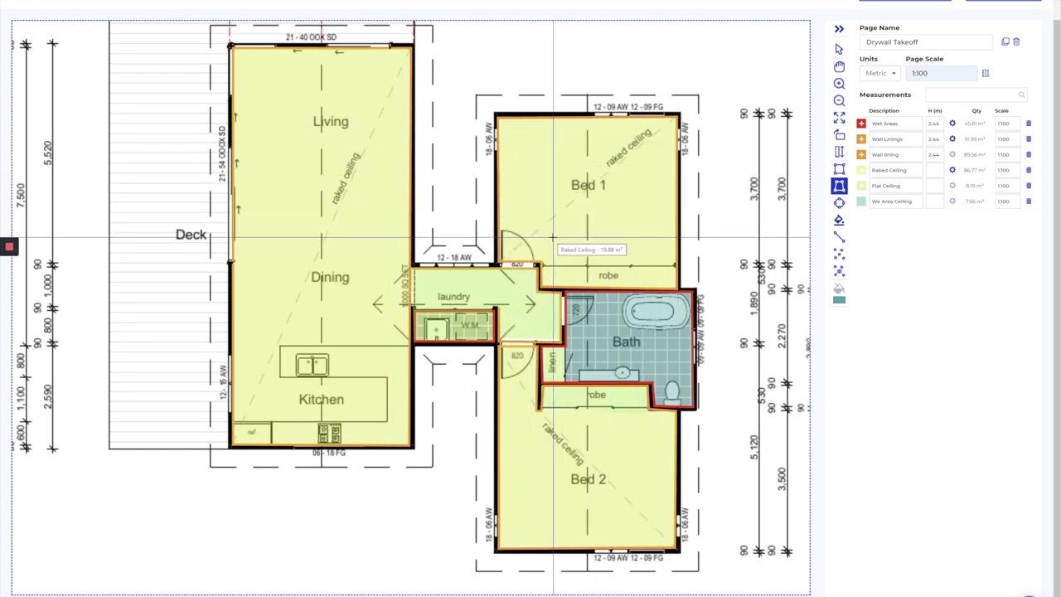
{"action": "left_click", "coordinate": [936, 170]}
{"action": "left_click", "coordinate": [887, 186]}
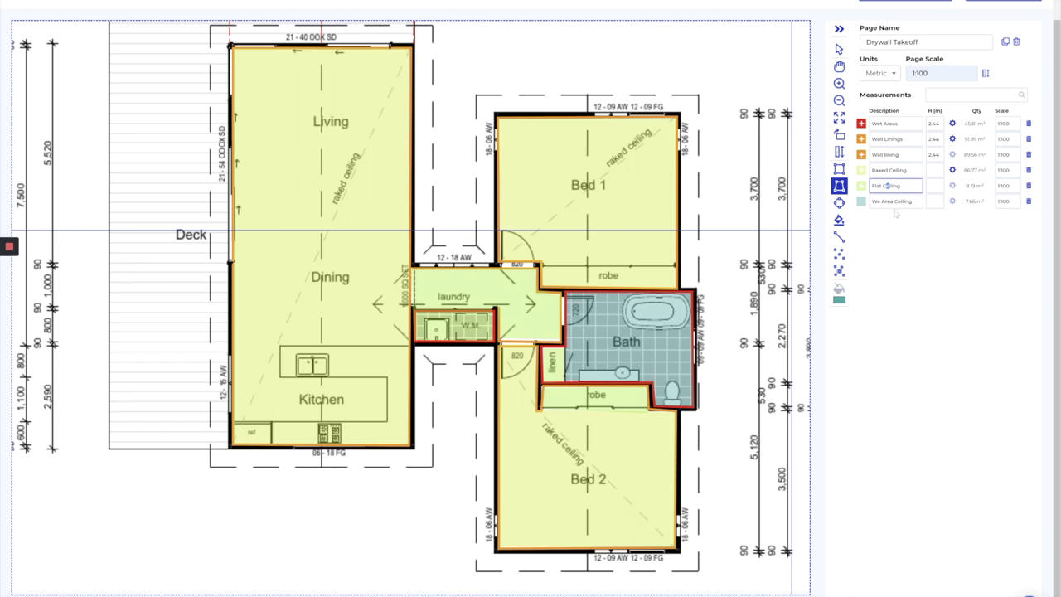
{"action": "left_click", "coordinate": [903, 138]}
{"action": "double_click", "coordinate": [903, 138]}
{"action": "triple_click", "coordinate": [899, 155]}
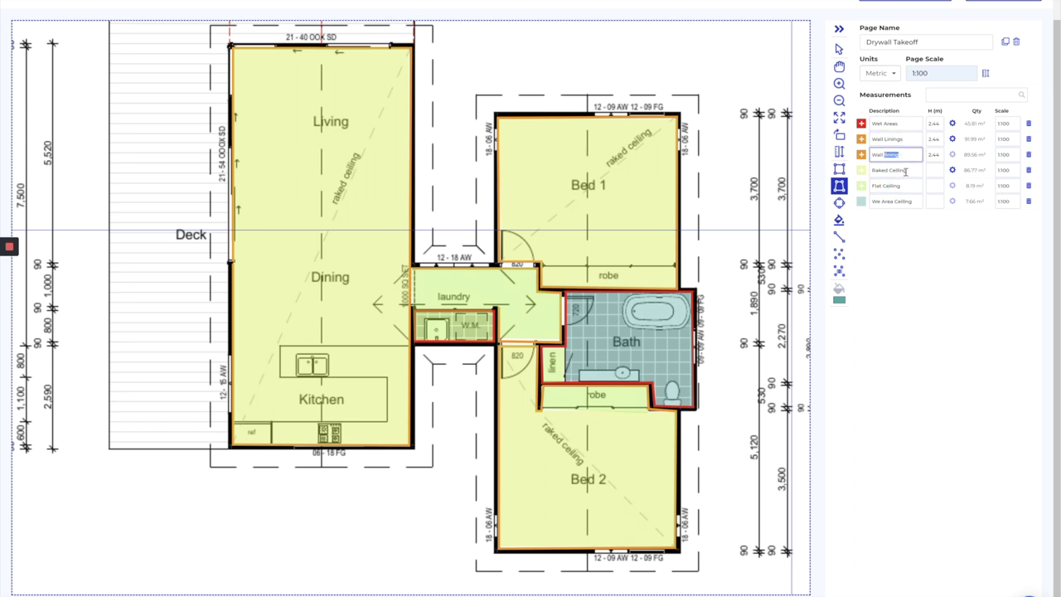
{"action": "triple_click", "coordinate": [905, 171]}
{"action": "triple_click", "coordinate": [905, 187]}
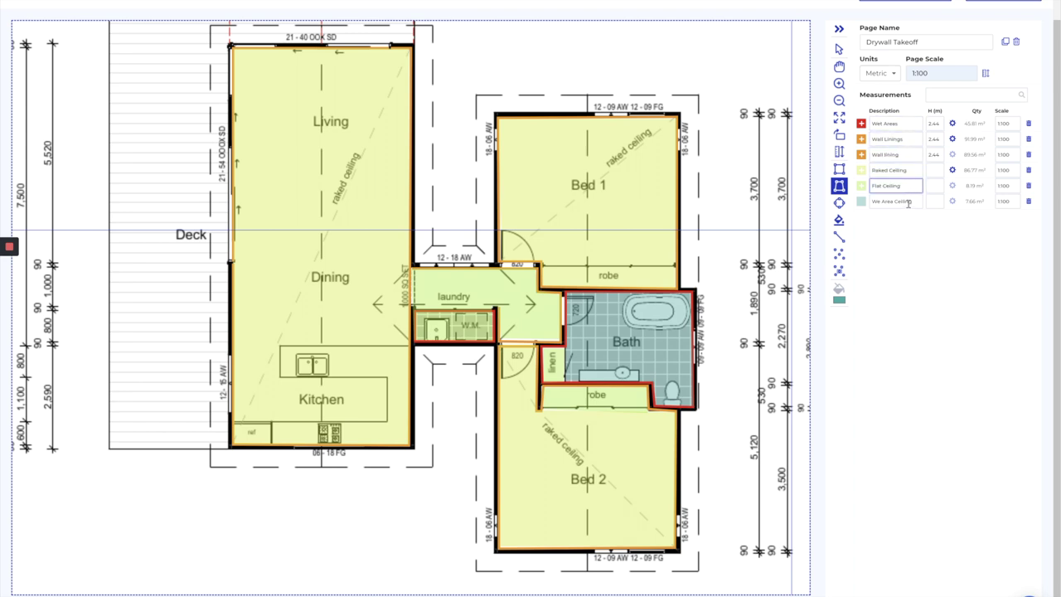
{"action": "triple_click", "coordinate": [909, 202]}
{"action": "left_click", "coordinate": [892, 263]}
Step: Open the settings of the Raked Ceiling measurement group
{"action": "left_click", "coordinate": [952, 170]}
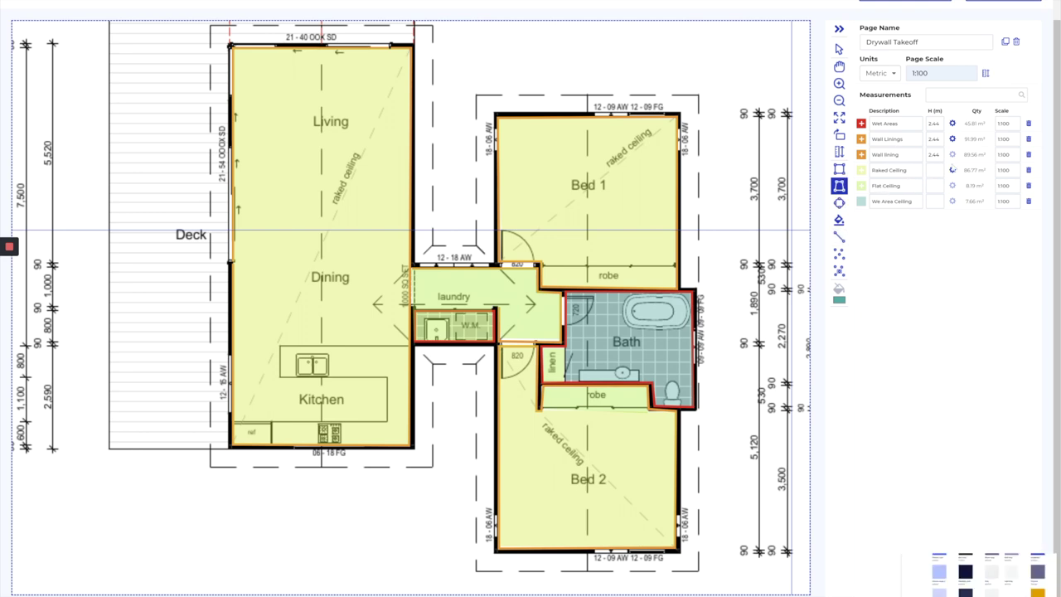